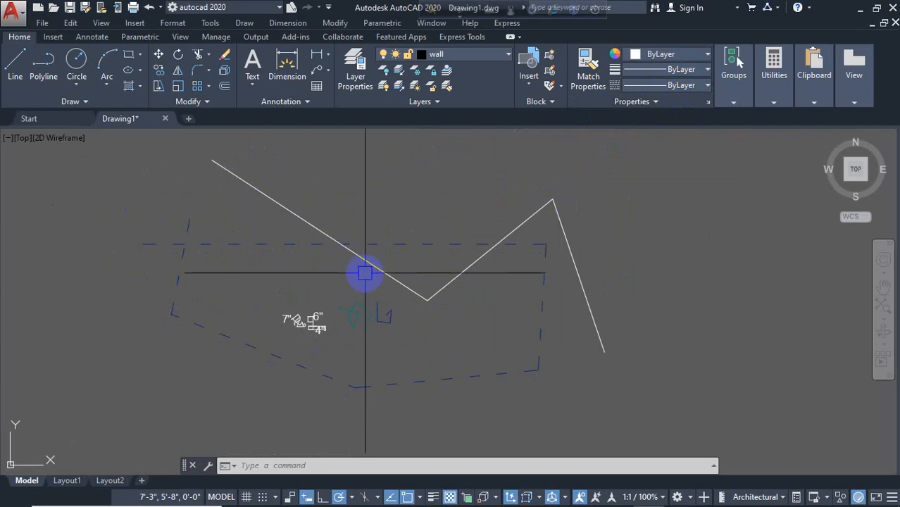
Keep the lineweight at ByLayer and set the current linetype to ACAD_ISO03W100.
{"action": "left_click", "coordinate": [683, 70]}
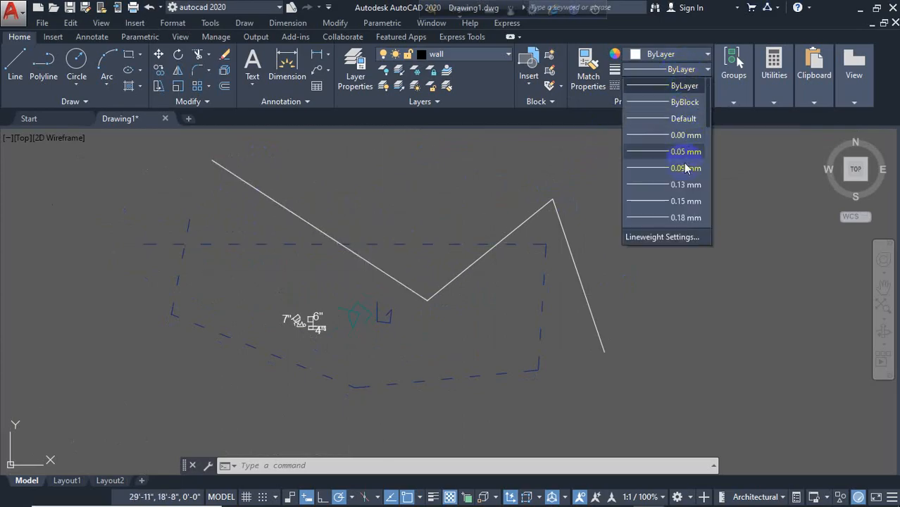
{"action": "left_click", "coordinate": [678, 88]}
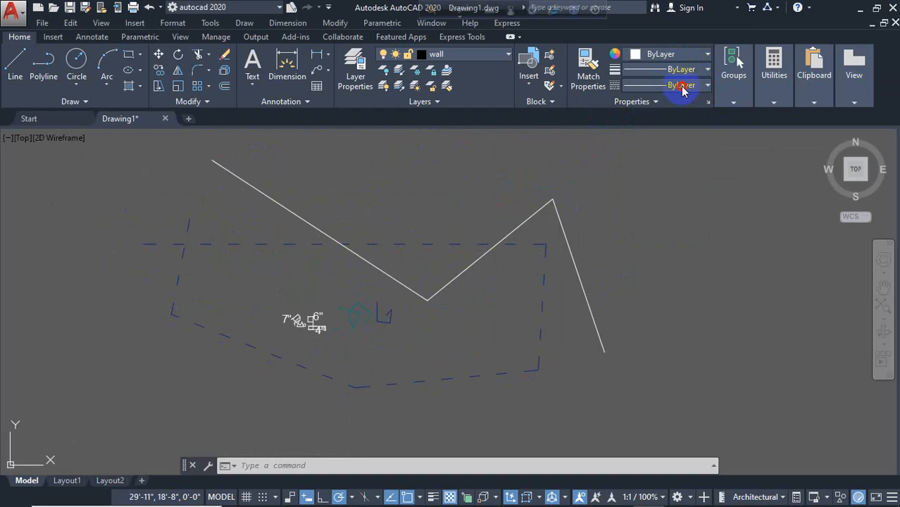
{"action": "left_click", "coordinate": [682, 85]}
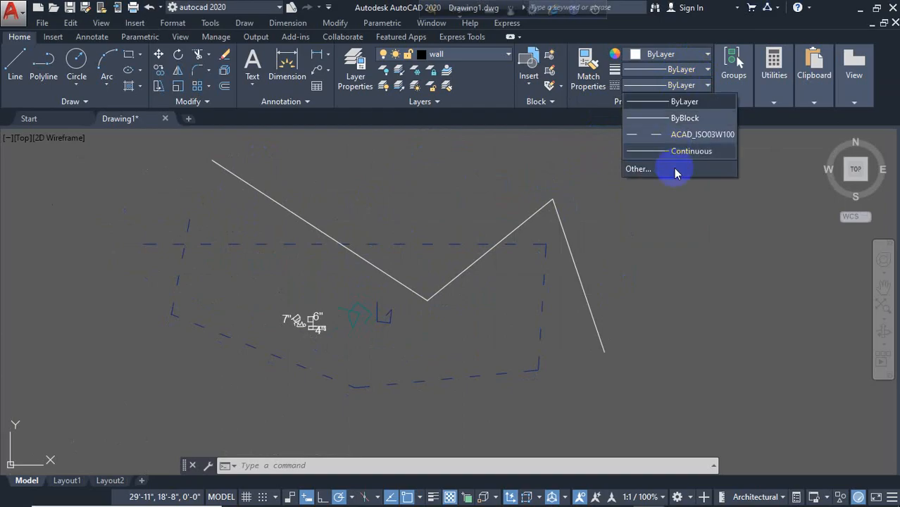
{"action": "left_click", "coordinate": [699, 133]}
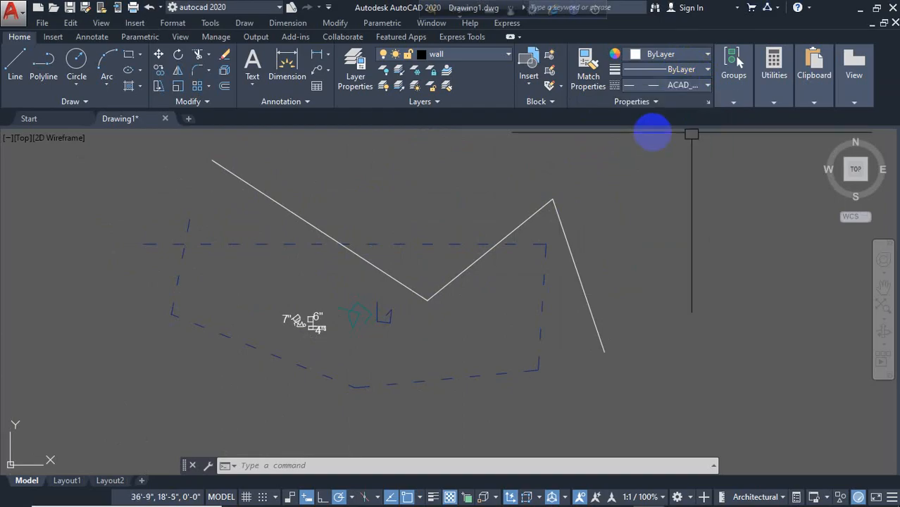
{"action": "left_click", "coordinate": [470, 61]}
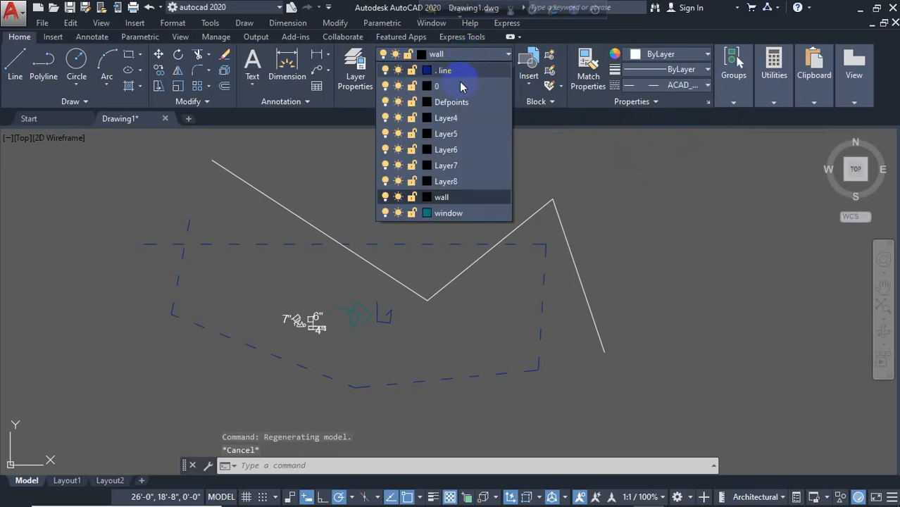
{"action": "left_click", "coordinate": [462, 87]}
Draw two connected dashed line segments beside and across the upper part of the zigzag line.
{"action": "left_click", "coordinate": [21, 67]}
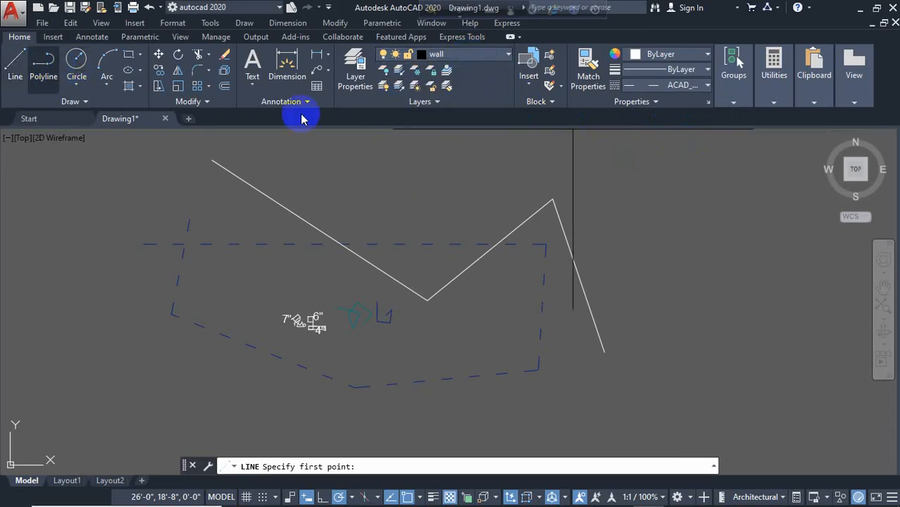
{"action": "left_click", "coordinate": [432, 161]}
{"action": "left_click", "coordinate": [652, 261]}
{"action": "left_click", "coordinate": [693, 198]}
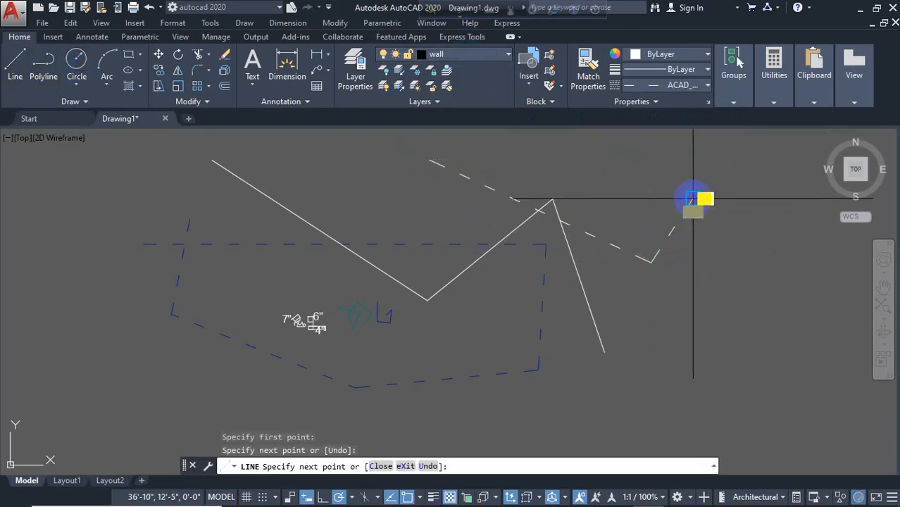
{"action": "key", "text": "Escape"}
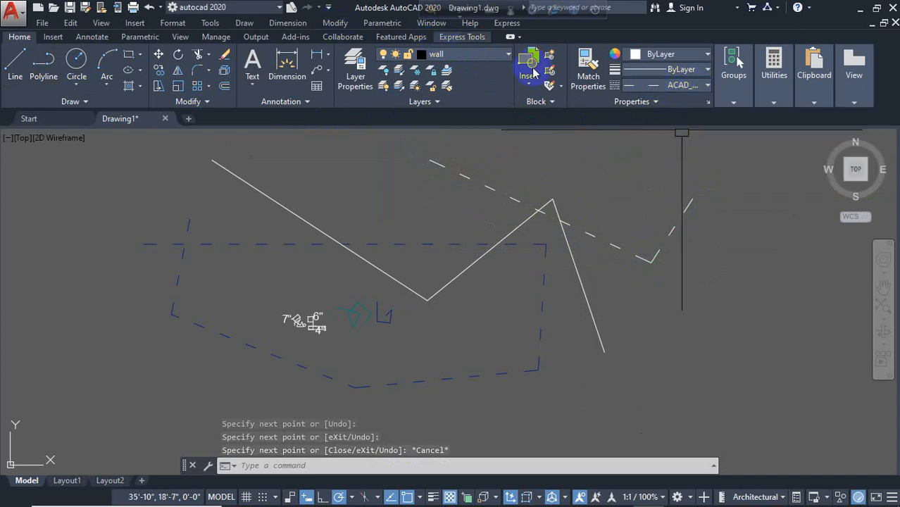
Set the current linetype back to ByLayer and draw two connected continuous line segments across the existing zigzag.
{"action": "left_click", "coordinate": [654, 85]}
{"action": "left_click", "coordinate": [675, 98]}
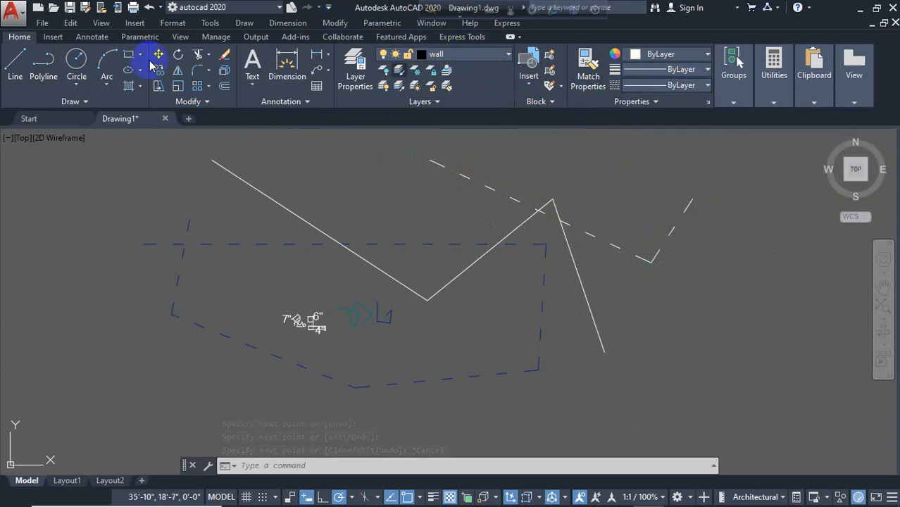
{"action": "left_click", "coordinate": [16, 63]}
{"action": "left_click", "coordinate": [210, 194]}
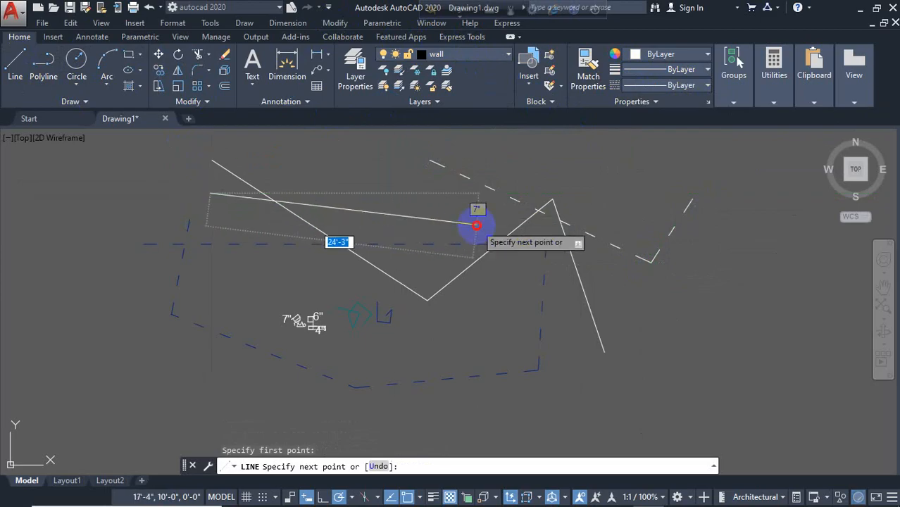
{"action": "left_click", "coordinate": [476, 225]}
{"action": "left_click", "coordinate": [577, 384]}
{"action": "key", "text": "Escape"}
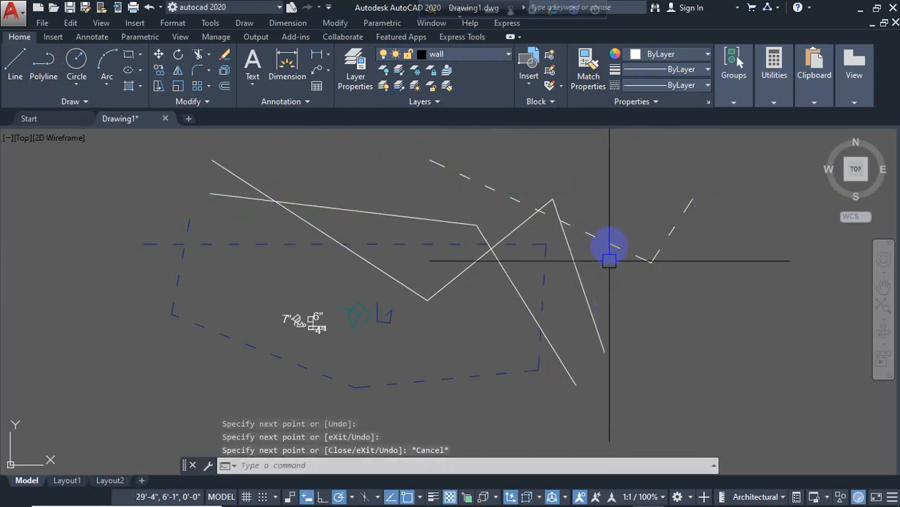
{"action": "middle_click_drag", "start_coordinate": [354, 328], "coordinate": [256, 325]}
{"action": "scroll", "coordinate": [258, 325], "scroll_direction": "down", "scroll_amount": 4}
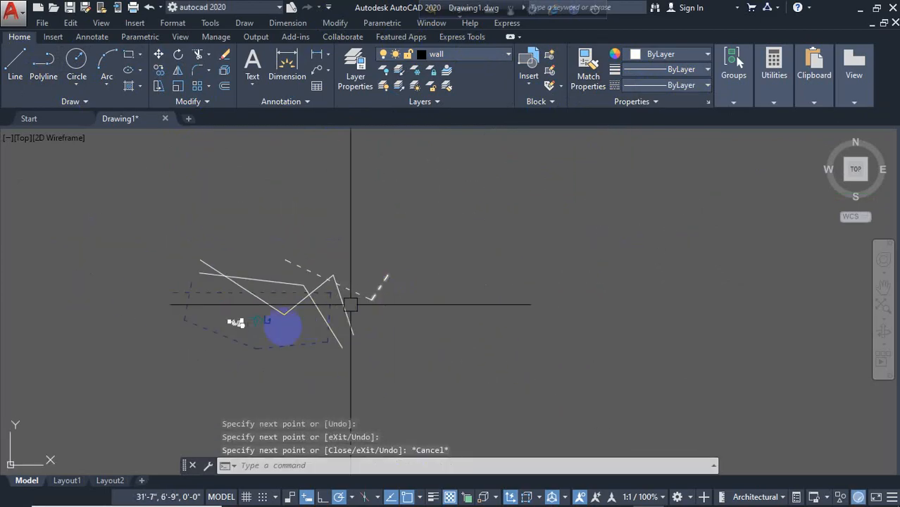
{"action": "scroll", "coordinate": [239, 328], "scroll_direction": "up", "scroll_amount": 2}
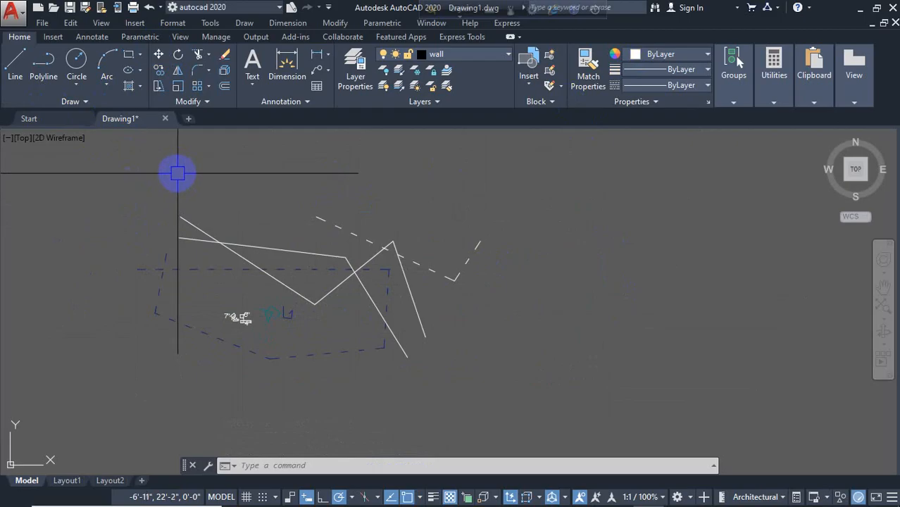
{"action": "type", "text": "c"}
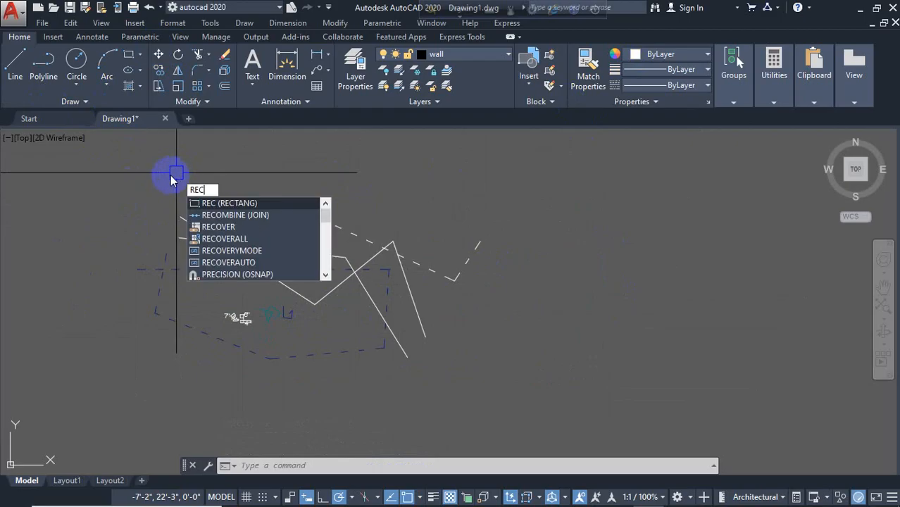
{"action": "key", "text": "Return"}
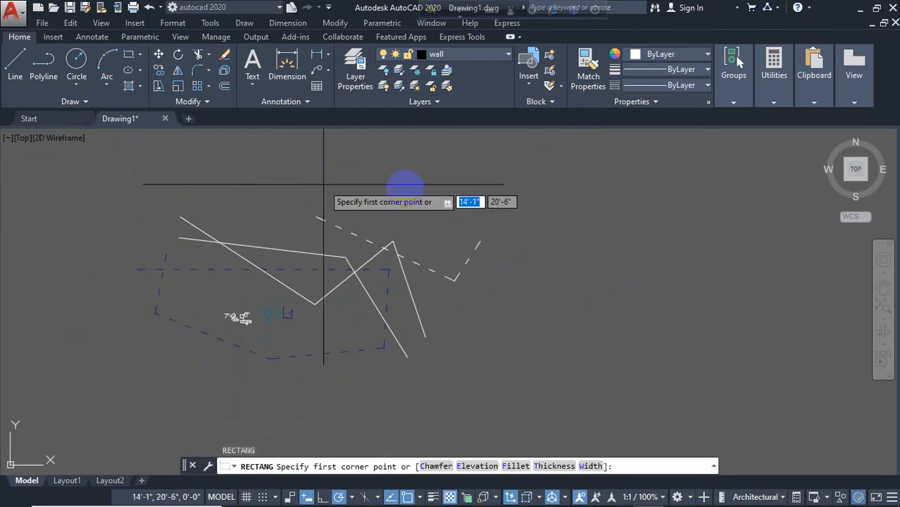
{"action": "left_click", "coordinate": [520, 212]}
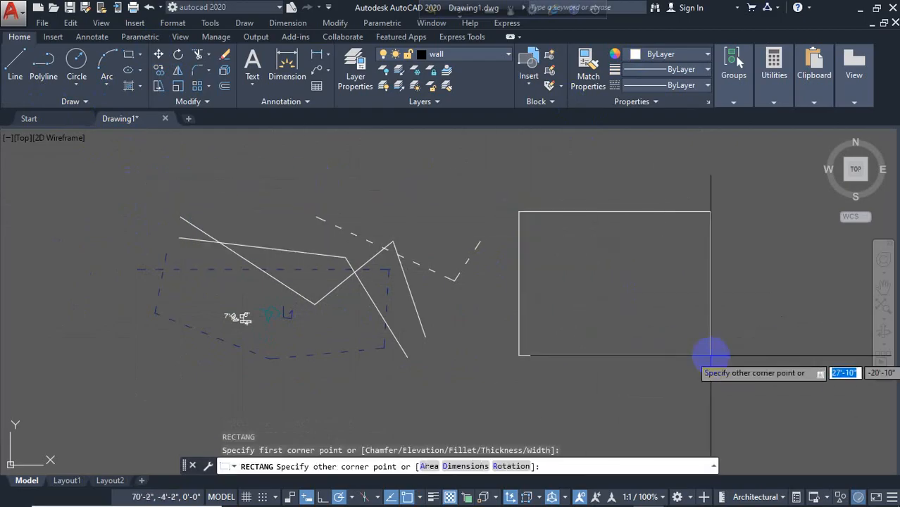
{"action": "key", "text": "Escape"}
Draw a 10' by 10' rectangle in the empty area beside the existing lines.
{"action": "type", "text": "re"}
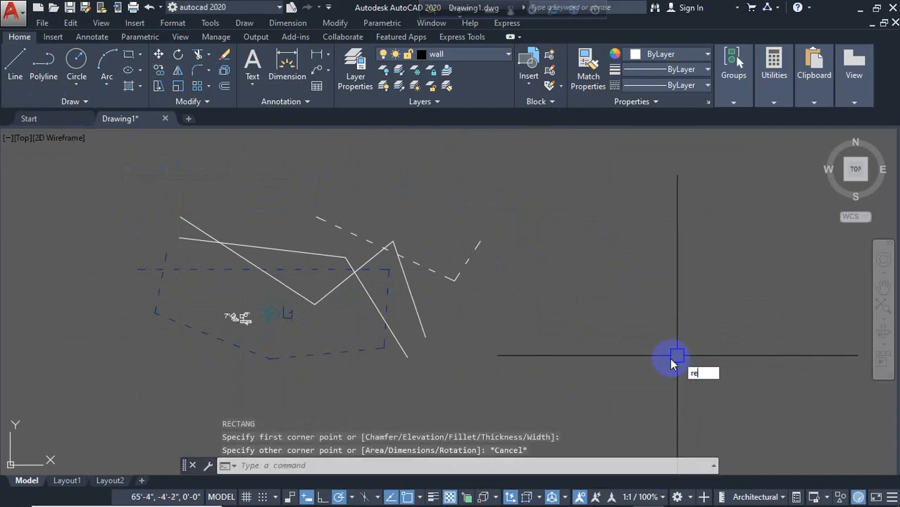
{"action": "type", "text": "c"}
{"action": "key", "text": "Return"}
{"action": "left_click", "coordinate": [618, 249]}
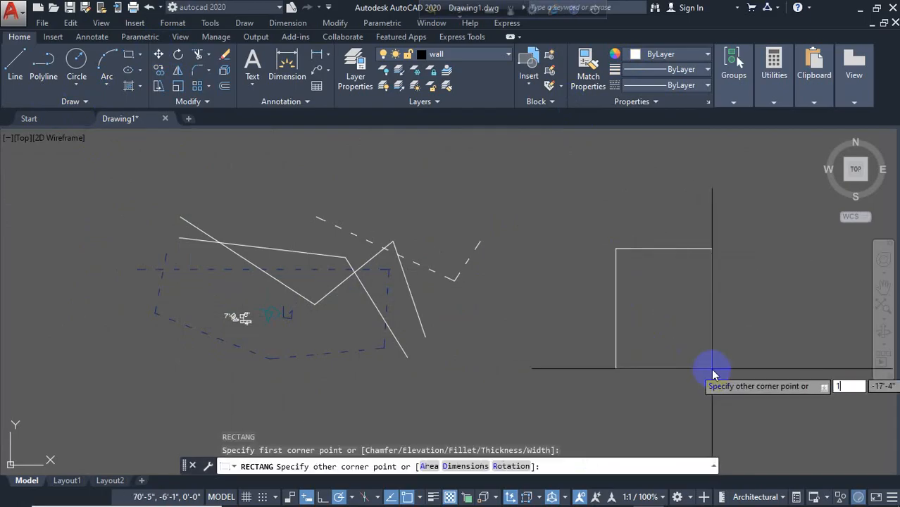
{"action": "type", "text": "10'"}
{"action": "key", "text": "Tab"}
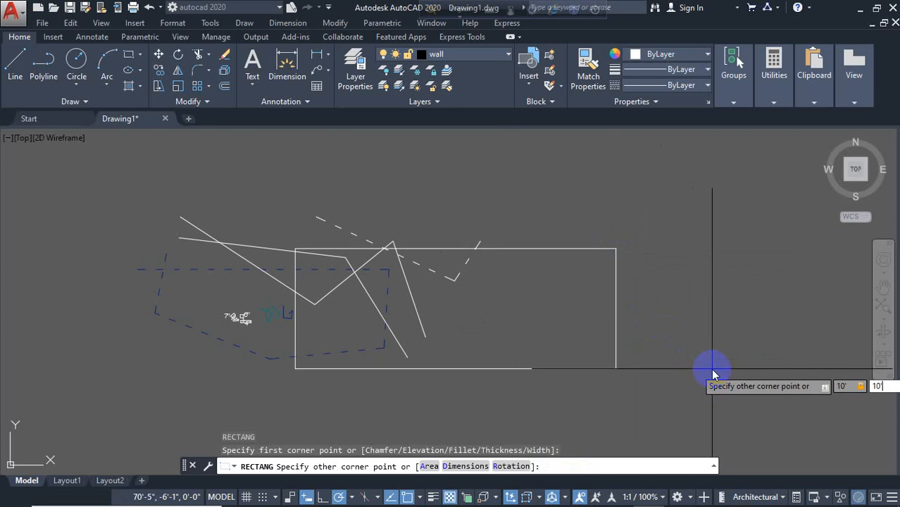
{"action": "type", "text": "10'"}
{"action": "key", "text": "Return"}
Offset the 10' square outward by 5" to form the wall thickness.
{"action": "scroll", "coordinate": [698, 193], "scroll_direction": "up", "scroll_amount": 5}
{"action": "middle_click_drag", "start_coordinate": [664, 201], "coordinate": [520, 209]}
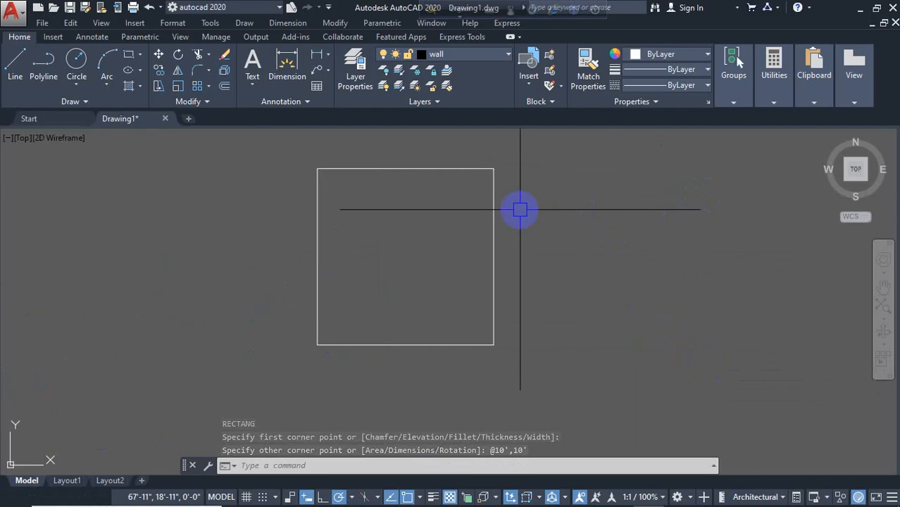
{"action": "type", "text": "o"}
{"action": "key", "text": "Return"}
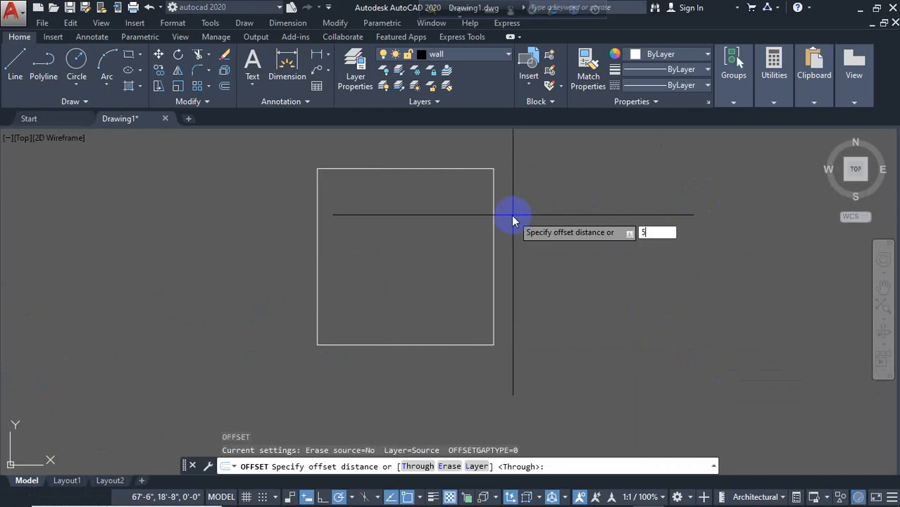
{"action": "key", "text": "Return"}
{"action": "left_click", "coordinate": [495, 229]}
{"action": "left_click", "coordinate": [573, 232]}
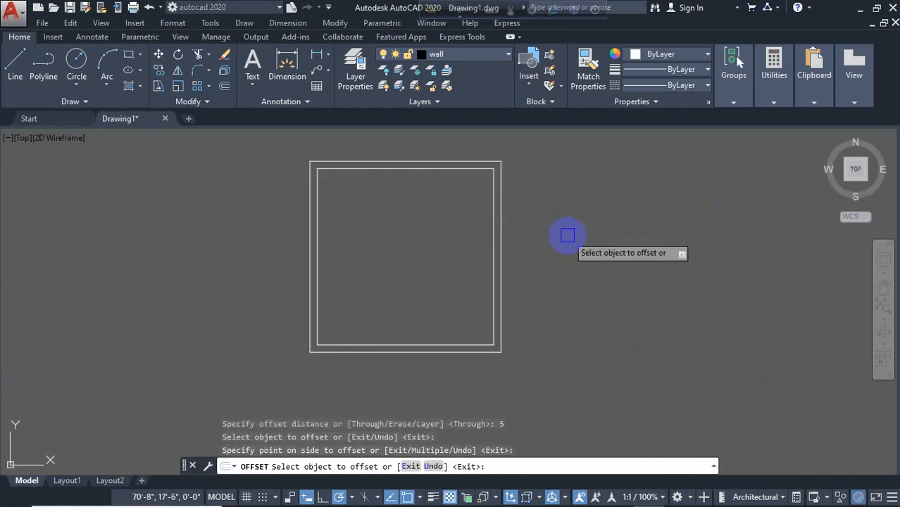
{"action": "key", "text": "Escape"}
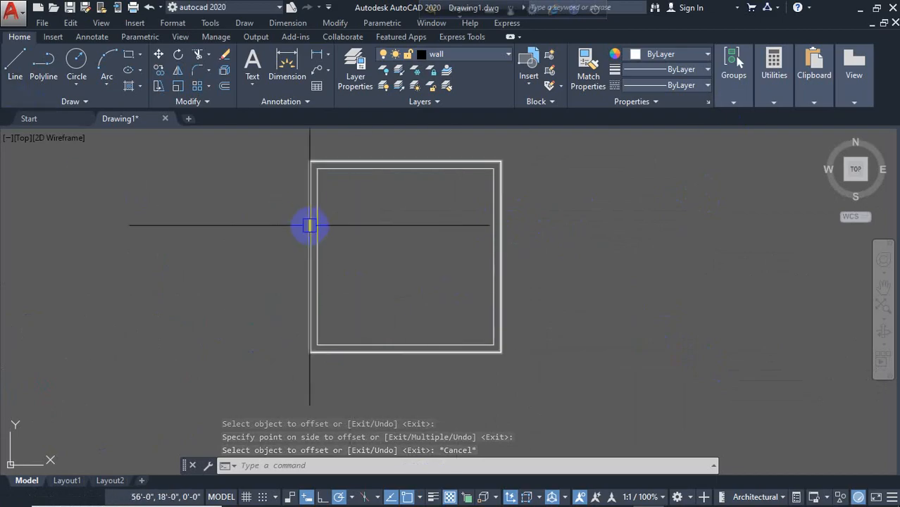
With Ortho on, draw a vertical line from the midpoint of the inner square's upper edge outward past the wall.
{"action": "type", "text": "l"}
{"action": "key", "text": "Return"}
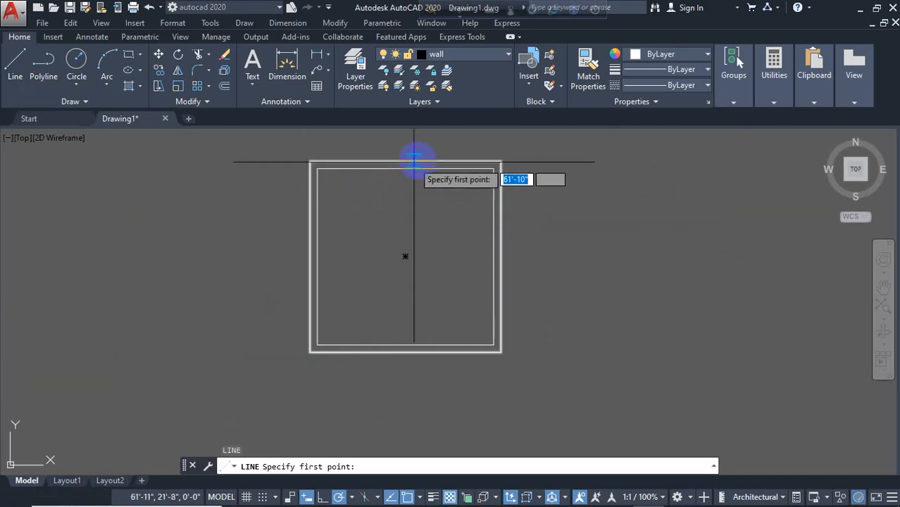
{"action": "left_click", "coordinate": [405, 167]}
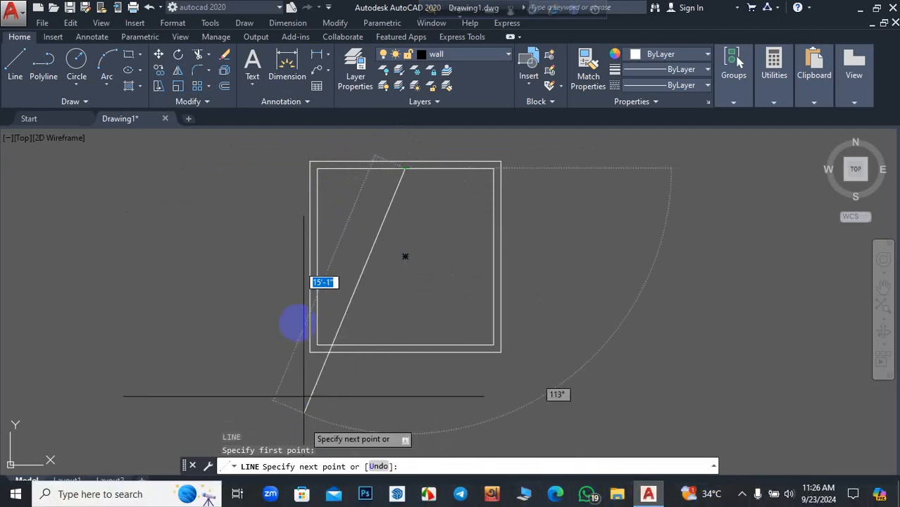
{"action": "left_click", "coordinate": [322, 496]}
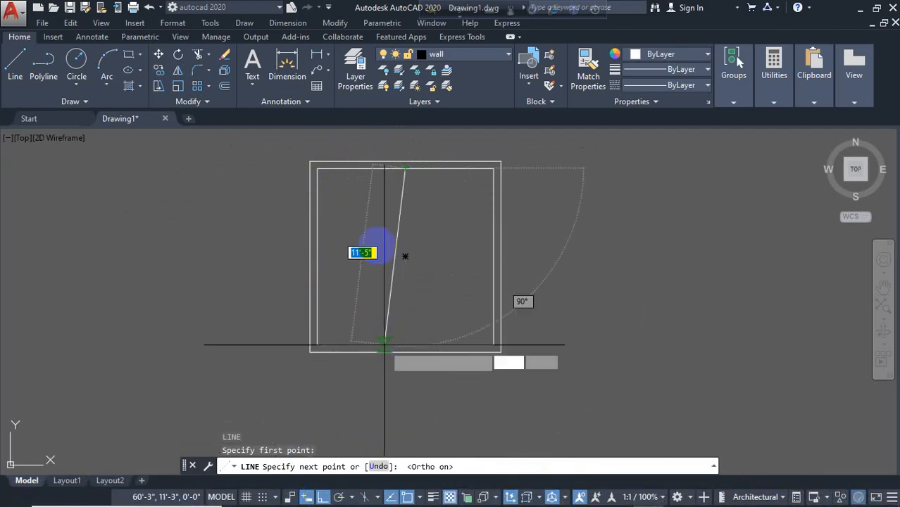
{"action": "left_click", "coordinate": [407, 137]}
{"action": "key", "text": "Return"}
Draw a horizontal line from the midpoint of the inner square's left edge outward past the wall.
{"action": "key", "text": "Return"}
{"action": "left_click", "coordinate": [317, 256]}
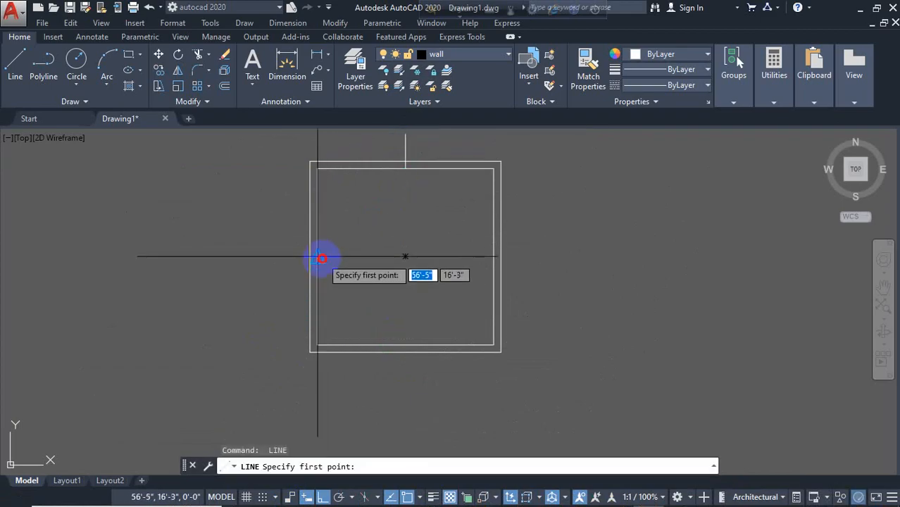
{"action": "left_click", "coordinate": [273, 256]}
{"action": "key", "text": "Escape"}
Offset the horizontal line at the left wall by 30" both upward and downward.
{"action": "middle_click_drag", "start_coordinate": [243, 339], "coordinate": [247, 348]}
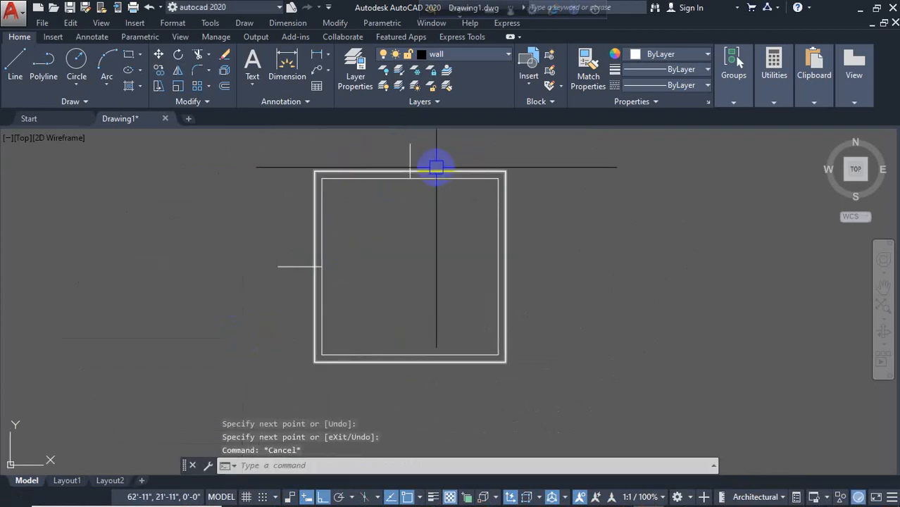
{"action": "key", "text": "Escape"}
{"action": "key", "text": "Return"}
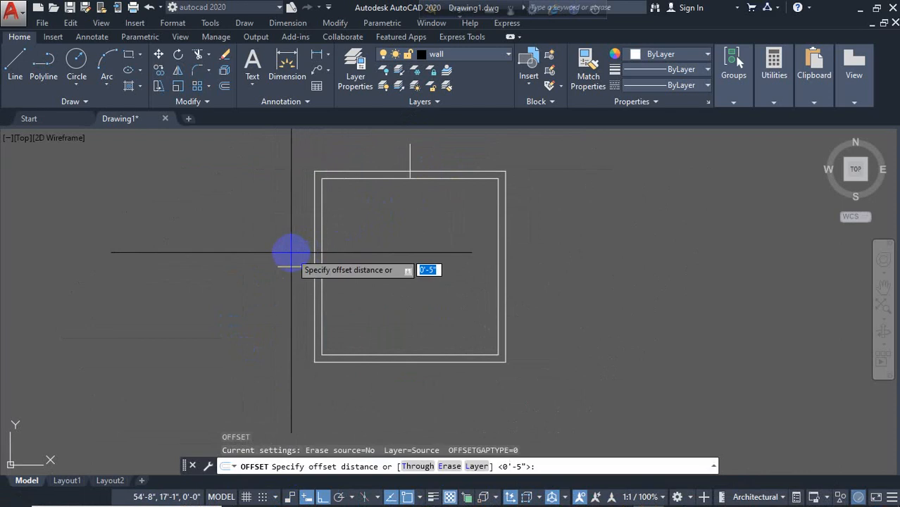
{"action": "type", "text": "30"}
{"action": "key", "text": "Return"}
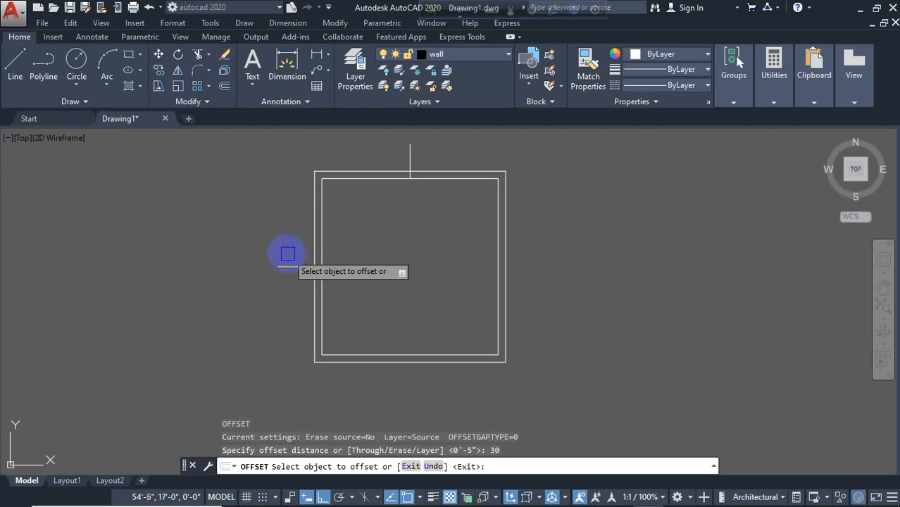
{"action": "left_click", "coordinate": [287, 267]}
{"action": "left_click", "coordinate": [292, 221]}
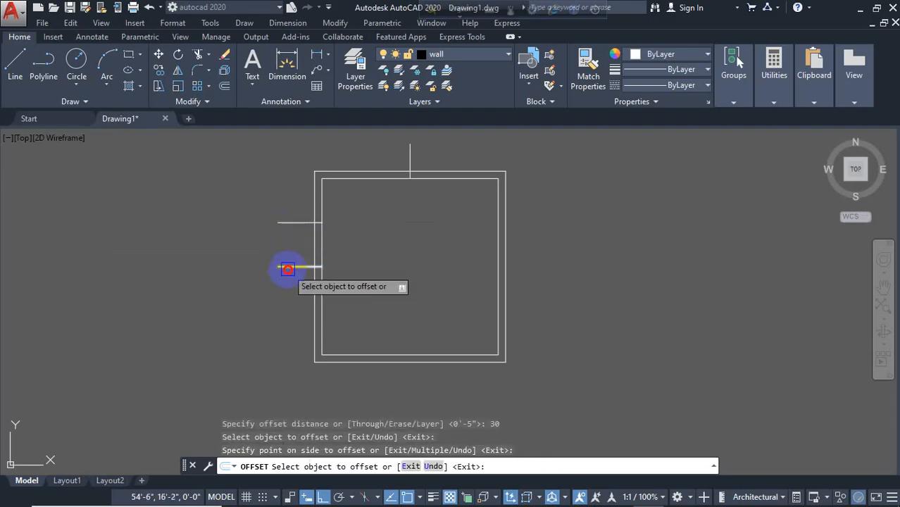
{"action": "left_click", "coordinate": [288, 266]}
{"action": "left_click", "coordinate": [344, 280]}
Offset the vertical line at the upper wall by 30" to both sides.
{"action": "left_click", "coordinate": [403, 160]}
{"action": "left_click", "coordinate": [458, 151]}
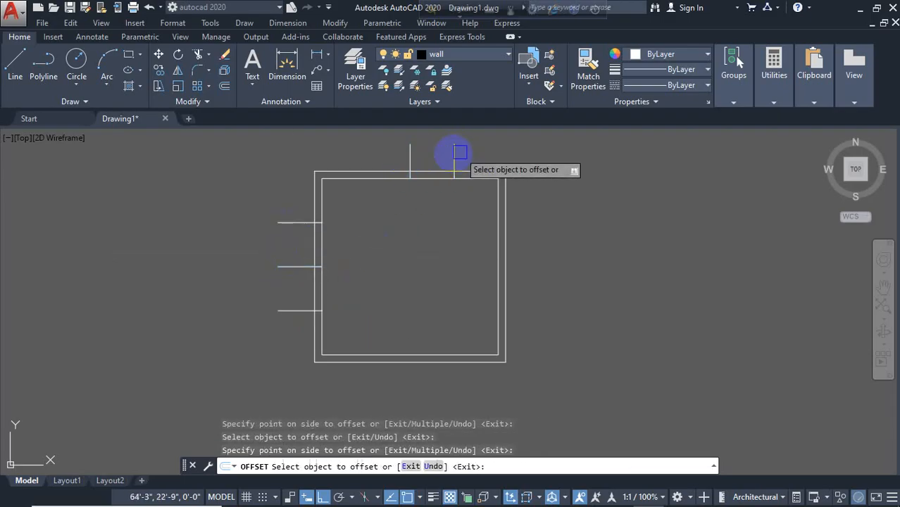
{"action": "left_click", "coordinate": [409, 151]}
{"action": "left_click", "coordinate": [336, 155]}
{"action": "key", "text": "Escape"}
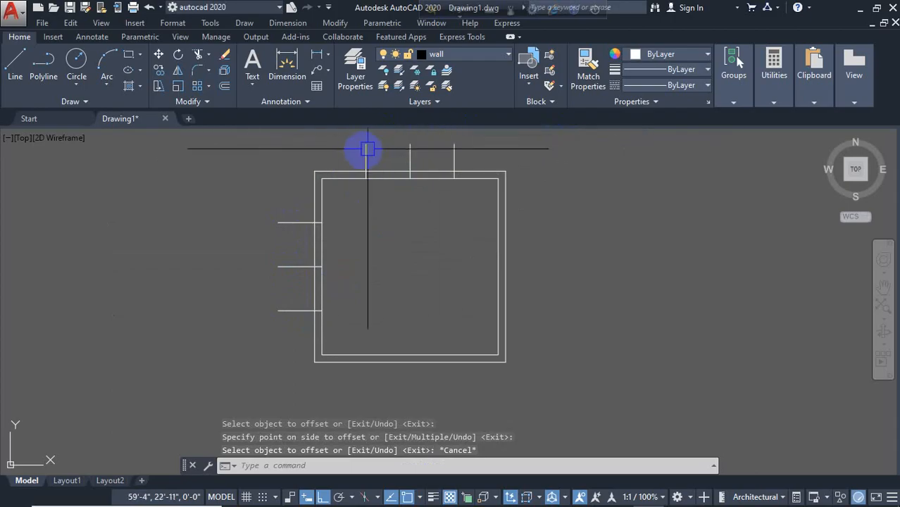
{"action": "key", "text": "Escape"}
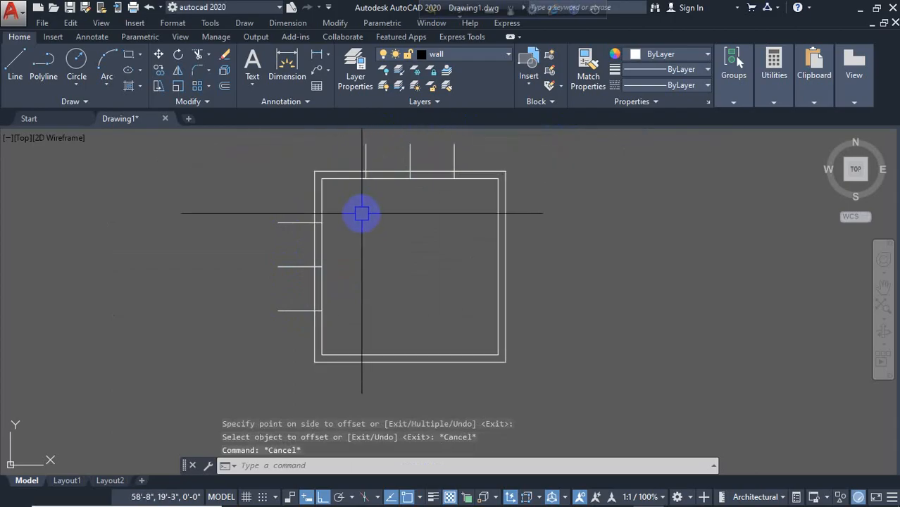
Trim the guide lines projecting above the upper wall and both wall lines between the two outer guides to create an opening.
{"action": "key", "text": "Return"}
{"action": "key", "text": "Return"}
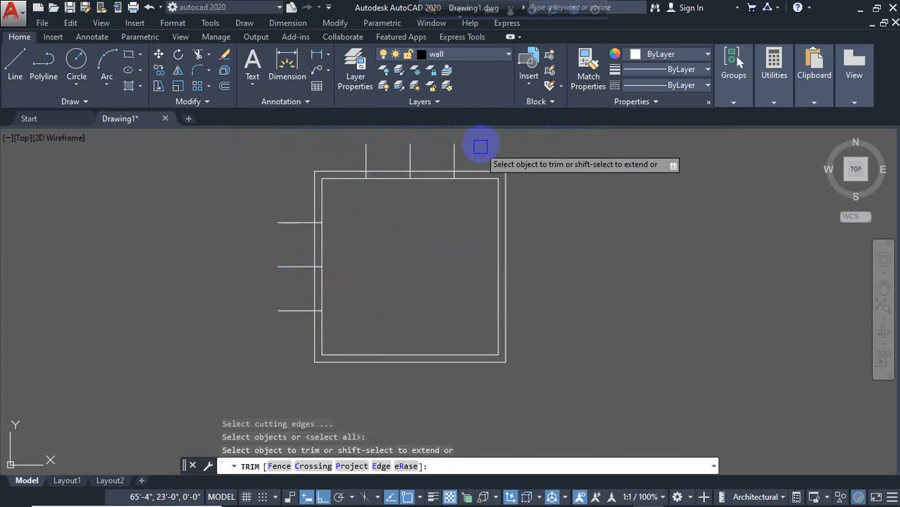
{"action": "left_click", "coordinate": [480, 142]}
{"action": "left_click_drag", "start_coordinate": [481, 143], "coordinate": [353, 144]}
{"action": "left_click", "coordinate": [431, 147]}
{"action": "left_click", "coordinate": [416, 181]}
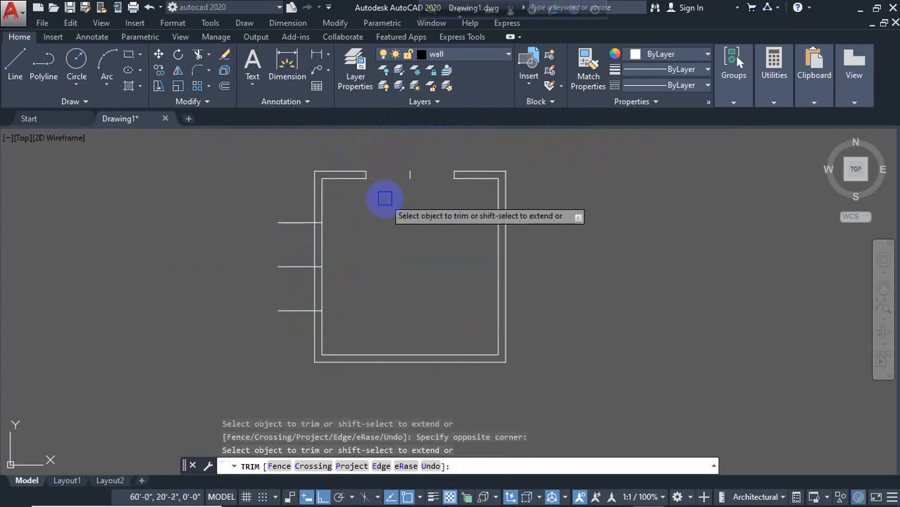
{"action": "key", "text": "Escape"}
Trim the guide lines projecting beyond the left wall and both wall lines between the two outer guides to create an opening.
{"action": "key", "text": "Return"}
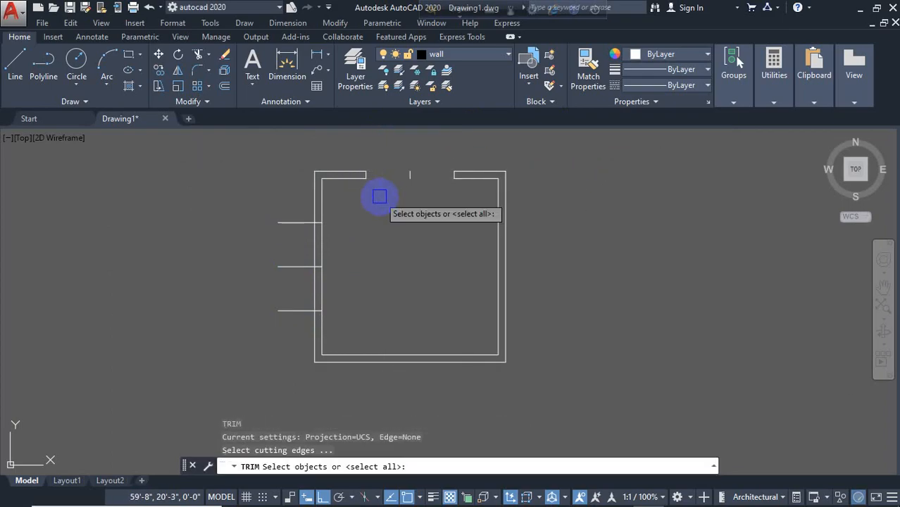
{"action": "key", "text": "Return"}
{"action": "left_click", "coordinate": [293, 191]}
{"action": "left_click", "coordinate": [261, 337]}
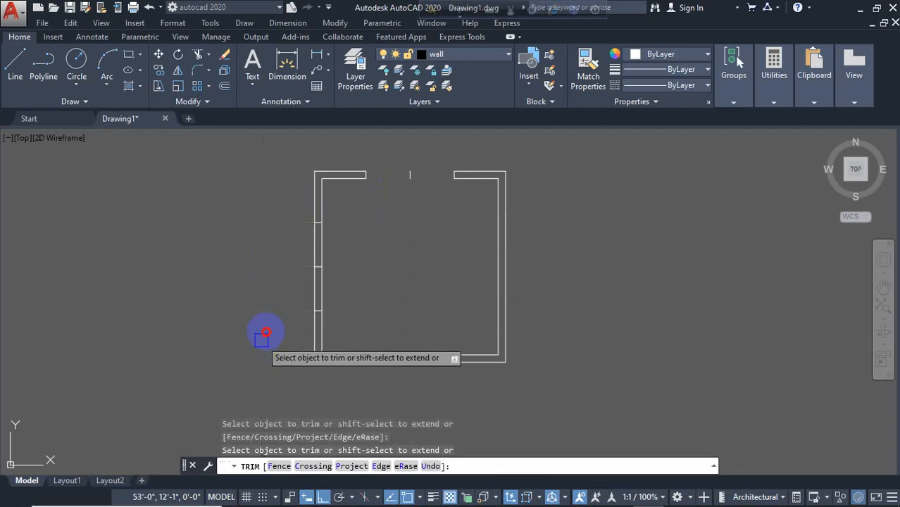
{"action": "left_click", "coordinate": [370, 231]}
{"action": "left_click", "coordinate": [291, 256]}
{"action": "left_click", "coordinate": [370, 257]}
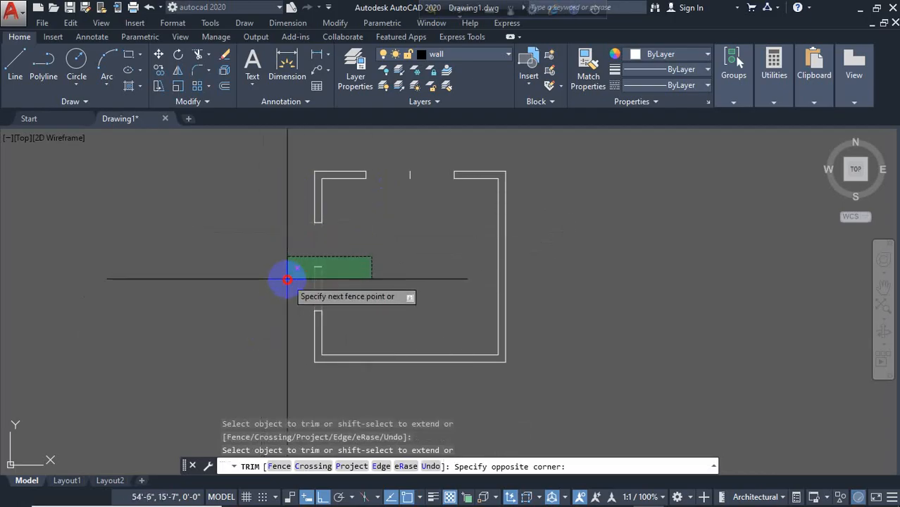
{"action": "left_click", "coordinate": [285, 277]}
{"action": "left_click", "coordinate": [316, 265]}
{"action": "key", "text": "Escape"}
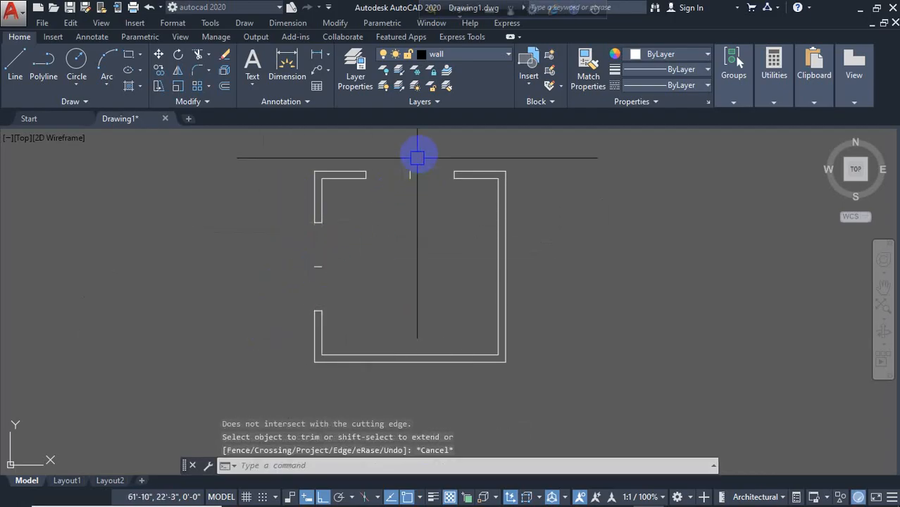
Delete the short leftover center guide segments in the upper and left wall openings.
{"action": "left_click", "coordinate": [416, 151]}
{"action": "left_click", "coordinate": [384, 217]}
{"action": "left_click", "coordinate": [384, 252]}
{"action": "left_click", "coordinate": [280, 279]}
{"action": "key", "text": "Delete"}
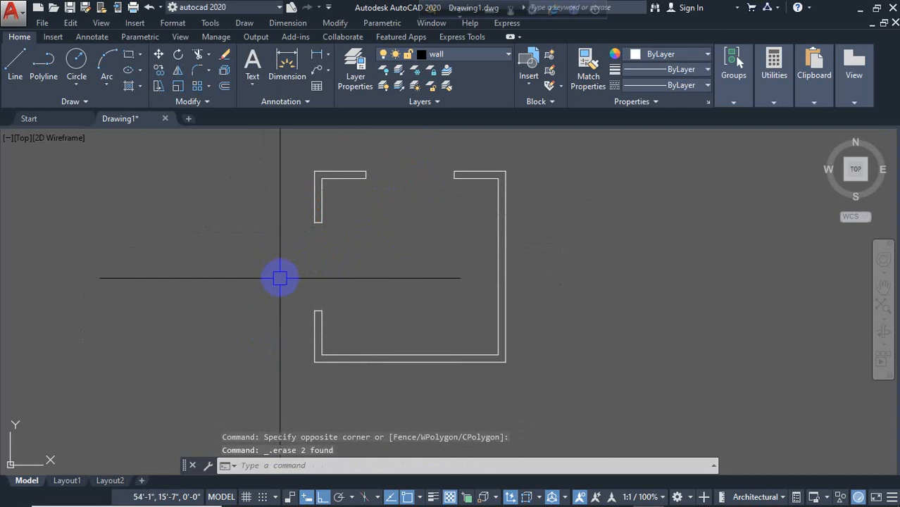
{"action": "key", "text": "Escape"}
Draw a vertical line across the left opening along the inner wall face, joining the two wall ends.
{"action": "type", "text": "l"}
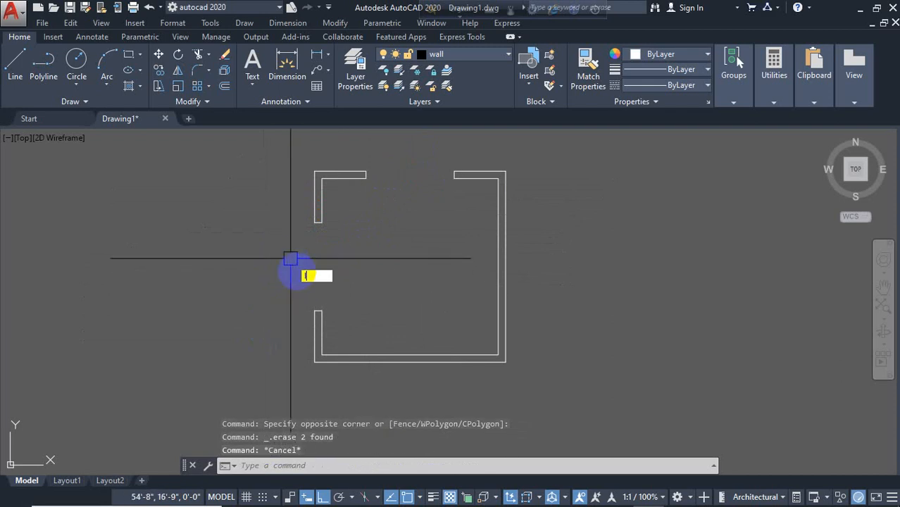
{"action": "key", "text": "Return"}
{"action": "left_click", "coordinate": [324, 308]}
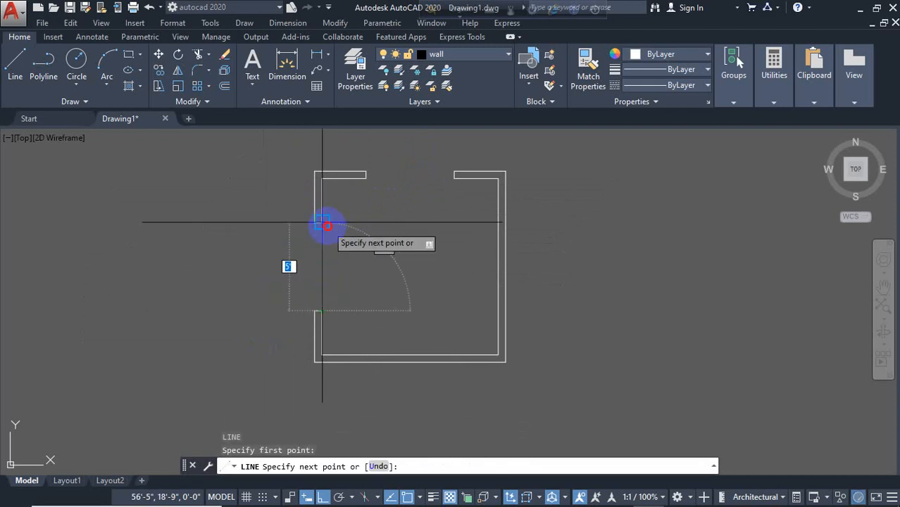
{"action": "key", "text": "Escape"}
Offset the line across the left opening by 5" outward to the outer wall face.
{"action": "type", "text": "o"}
{"action": "key", "text": "Return"}
{"action": "type", "text": "5"}
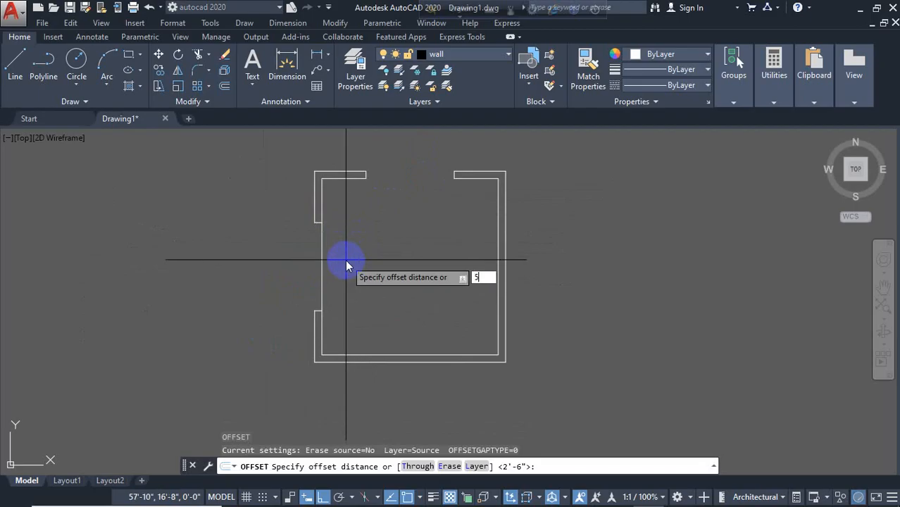
{"action": "key", "text": "Return"}
{"action": "left_click", "coordinate": [320, 261]}
{"action": "left_click", "coordinate": [271, 266]}
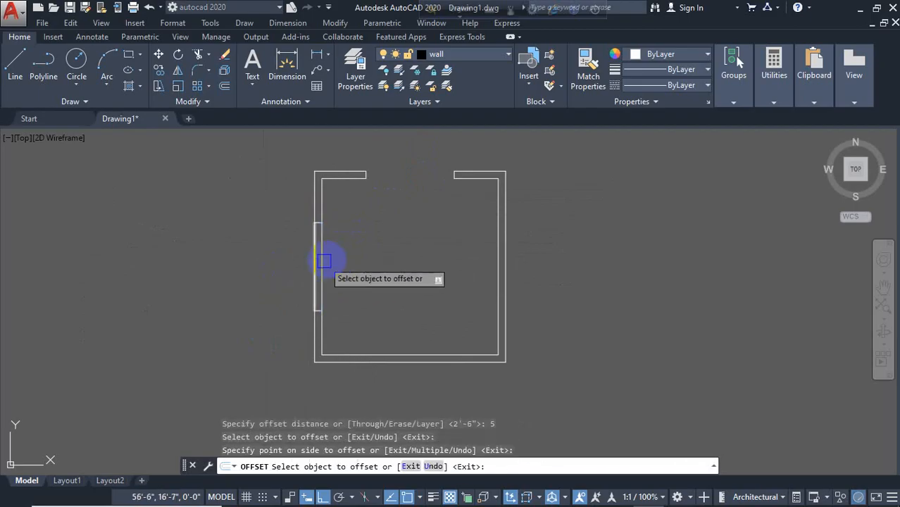
Offset the left window's edge lines by 2" into the wall thickness to form the panes.
{"action": "key", "text": "Escape"}
{"action": "type", "text": "o"}
{"action": "key", "text": "Return"}
{"action": "type", "text": "2"}
{"action": "key", "text": "Return"}
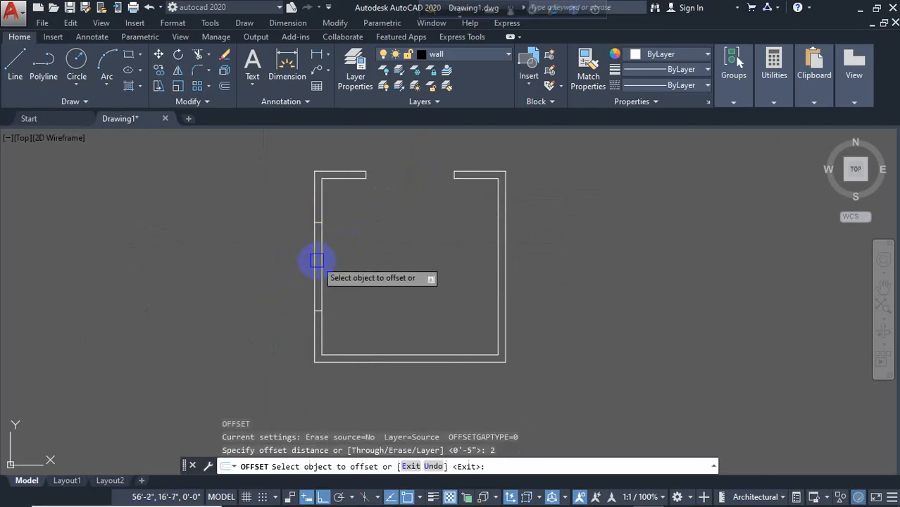
{"action": "scroll", "coordinate": [322, 259], "scroll_direction": "up", "scroll_amount": 4}
{"action": "left_click", "coordinate": [327, 267]}
{"action": "left_click", "coordinate": [287, 272]}
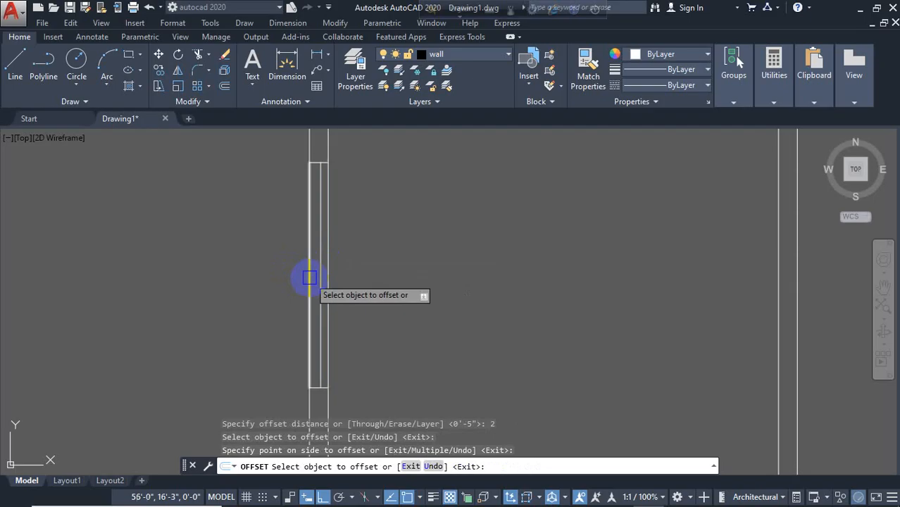
{"action": "key", "text": "Escape"}
Assign all the lines in the left wall opening to the window layer.
{"action": "scroll", "coordinate": [396, 255], "scroll_direction": "down", "scroll_amount": 4}
{"action": "left_click", "coordinate": [372, 265]}
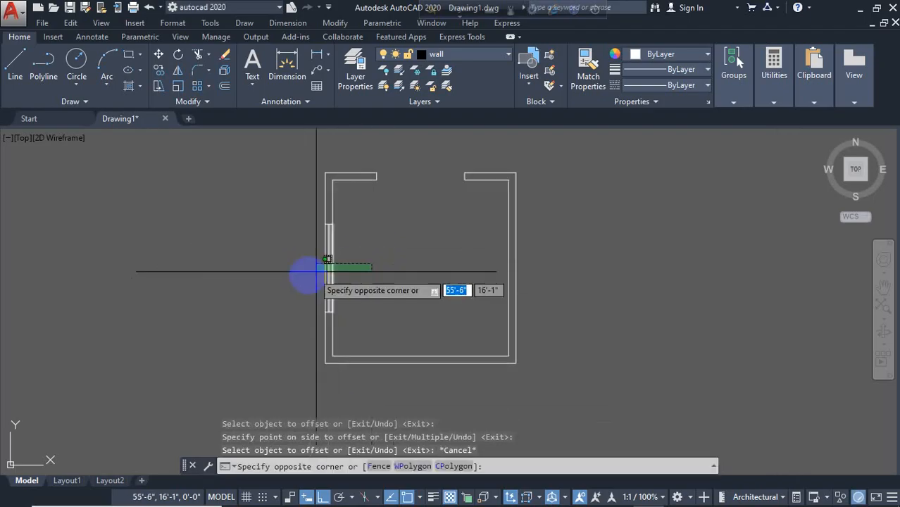
{"action": "left_click", "coordinate": [302, 271]}
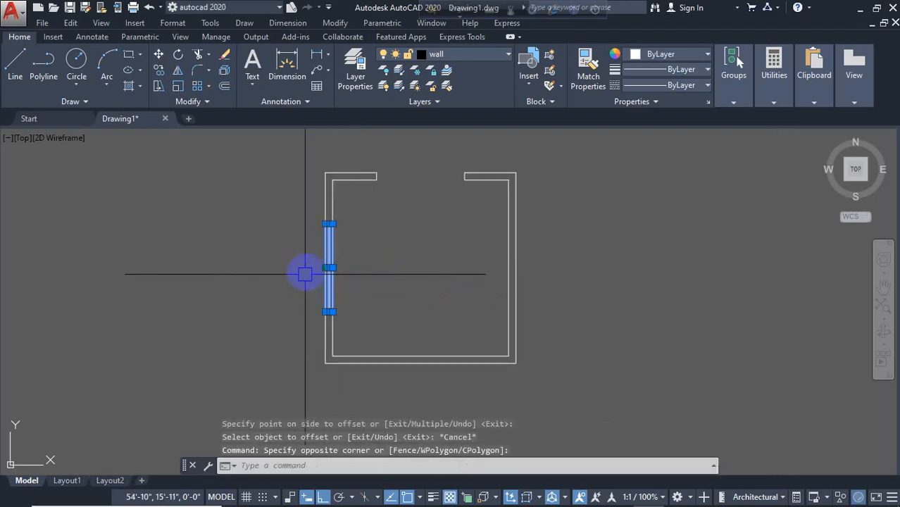
{"action": "left_click", "coordinate": [467, 59]}
{"action": "left_click", "coordinate": [456, 213]}
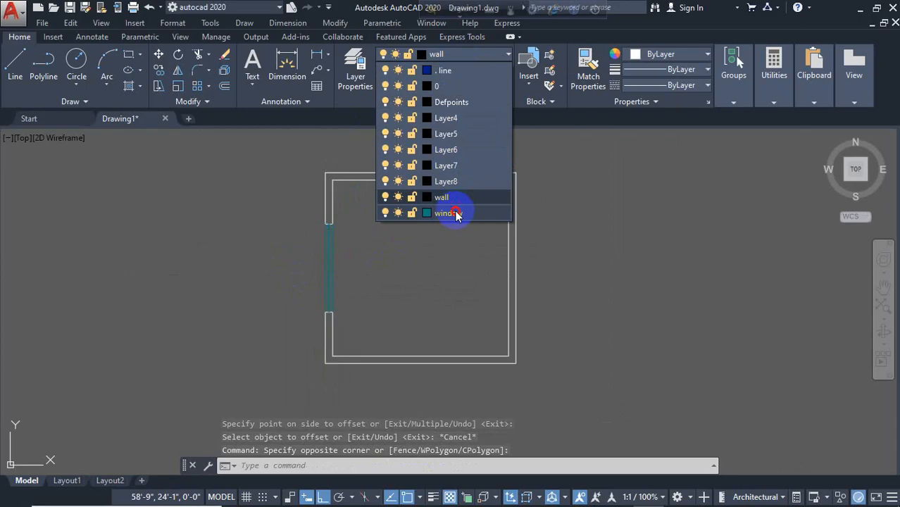
{"action": "key", "text": "Escape"}
Make window the current layer and draw a line across the upper opening along the outer wall face.
{"action": "scroll", "coordinate": [426, 198], "scroll_direction": "up", "scroll_amount": 4}
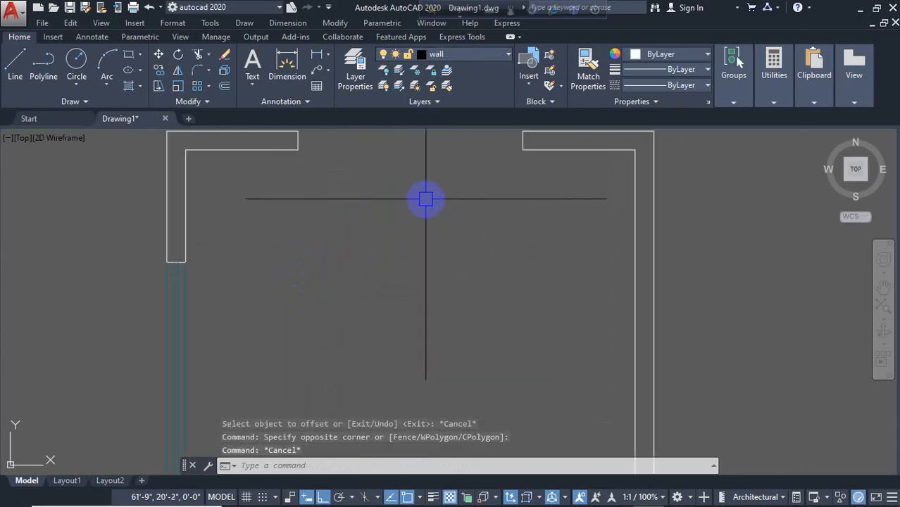
{"action": "scroll", "coordinate": [404, 199], "scroll_direction": "down", "scroll_amount": 4}
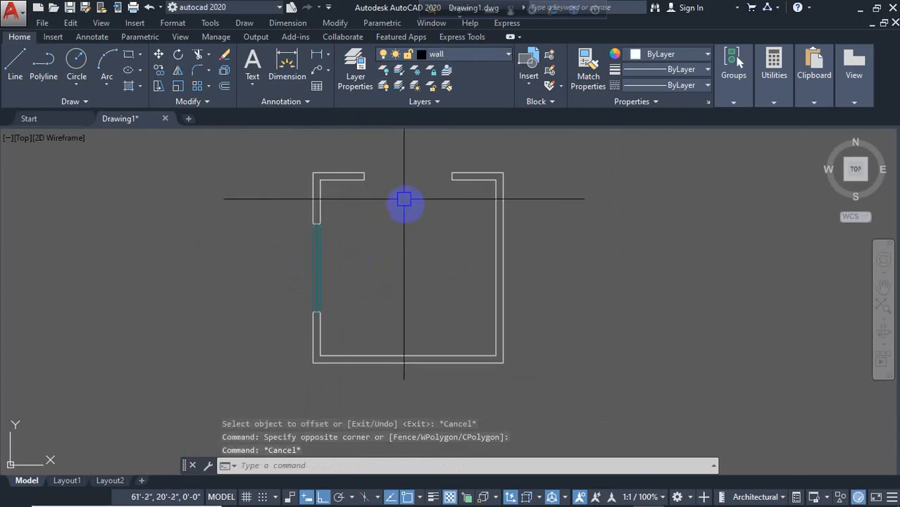
{"action": "left_click", "coordinate": [467, 54]}
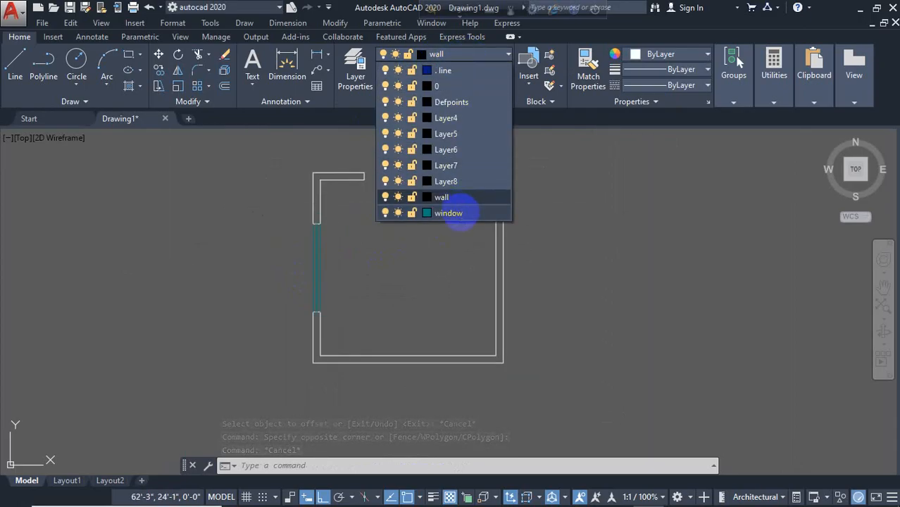
{"action": "left_click", "coordinate": [458, 213]}
{"action": "type", "text": "l"}
{"action": "key", "text": "Return"}
{"action": "scroll", "coordinate": [397, 185], "scroll_direction": "up", "scroll_amount": 2}
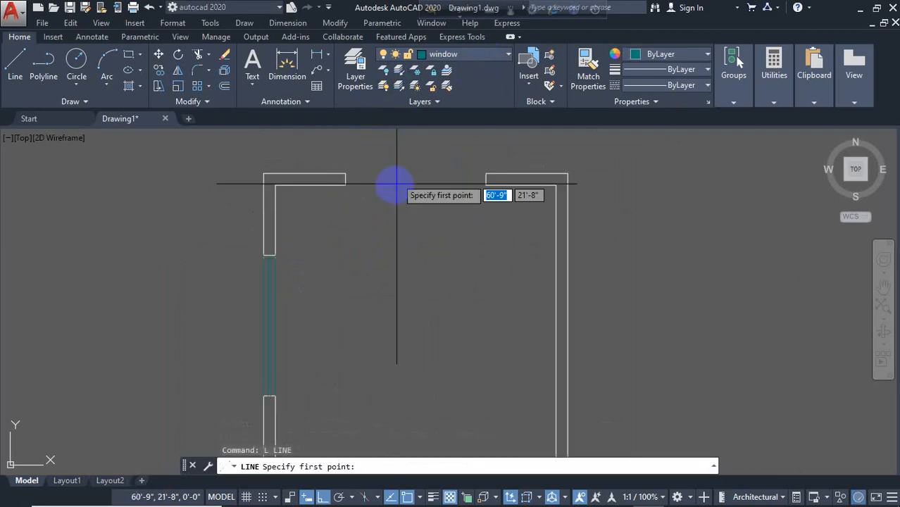
{"action": "left_click", "coordinate": [345, 174]}
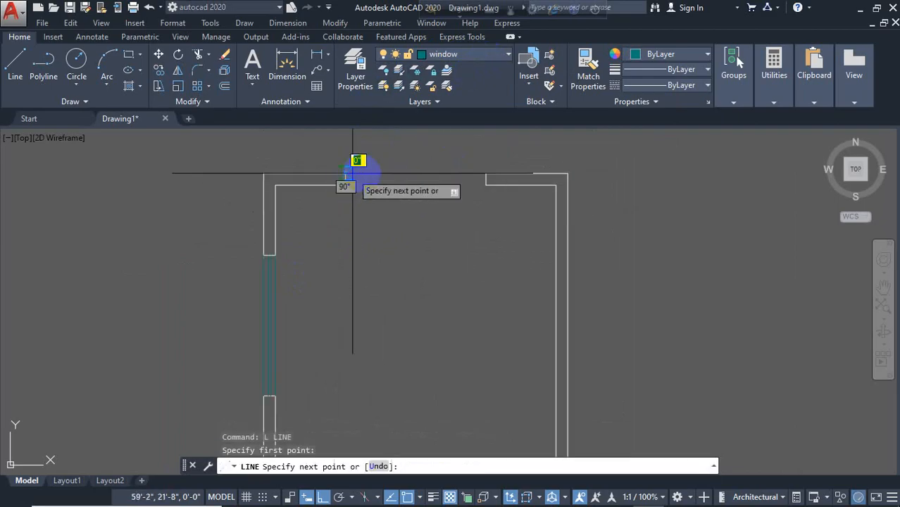
{"action": "left_click", "coordinate": [486, 174]}
{"action": "key", "text": "Escape"}
Offset the line across the upper opening by 5" inward to the inner wall face.
{"action": "type", "text": "o"}
{"action": "key", "text": "Return"}
{"action": "type", "text": "5"}
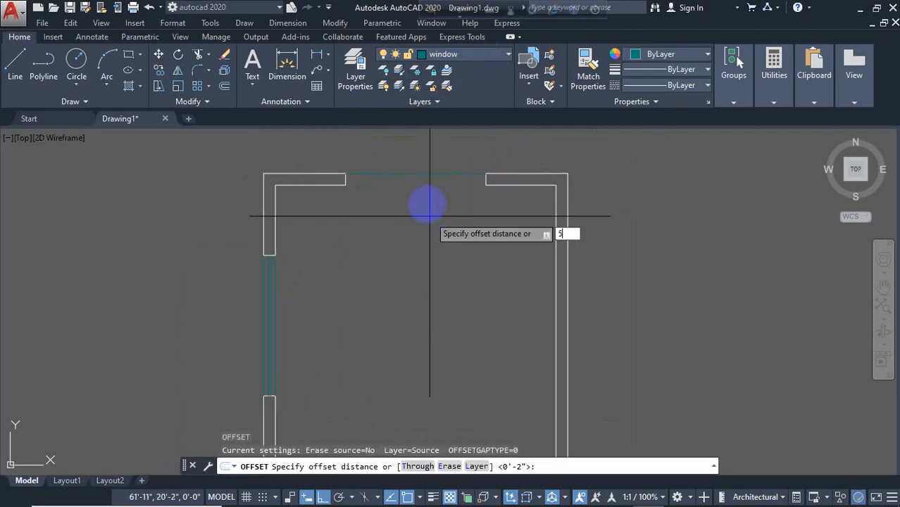
{"action": "key", "text": "Return"}
{"action": "left_click", "coordinate": [432, 174]}
{"action": "left_click", "coordinate": [392, 234]}
{"action": "key", "text": "Escape"}
Offset the upper window's edge lines by 2" into the wall thickness to form the panes.
{"action": "type", "text": "o"}
{"action": "key", "text": "Return"}
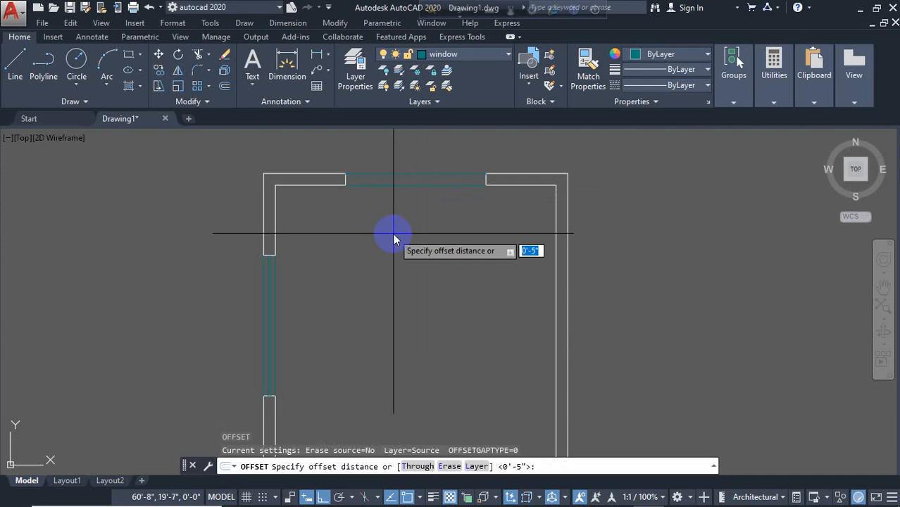
{"action": "type", "text": "2"}
{"action": "key", "text": "Return"}
{"action": "left_click", "coordinate": [422, 175]}
{"action": "left_click", "coordinate": [452, 170]}
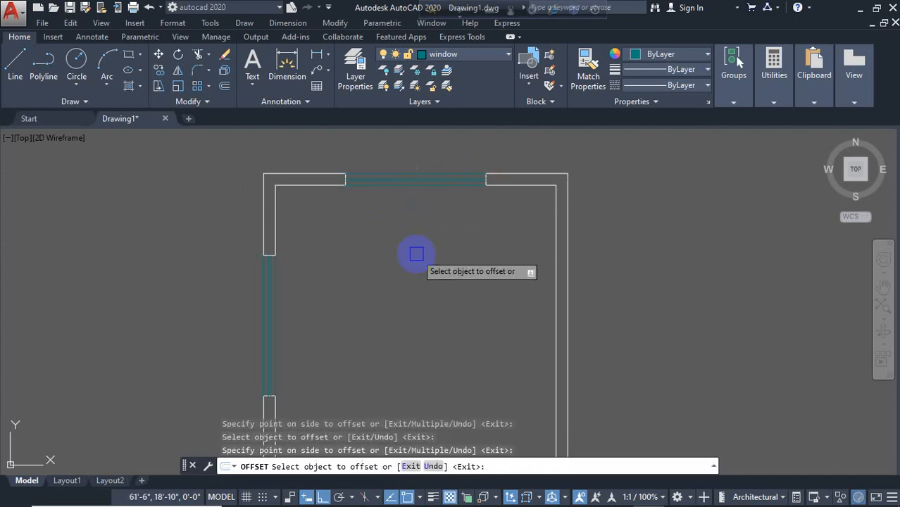
{"action": "key", "text": "Escape"}
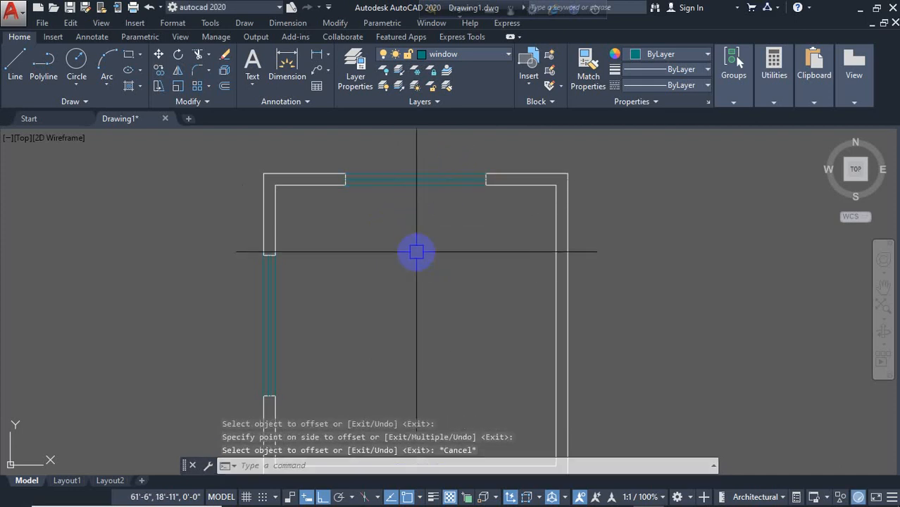
{"action": "key", "text": "Escape"}
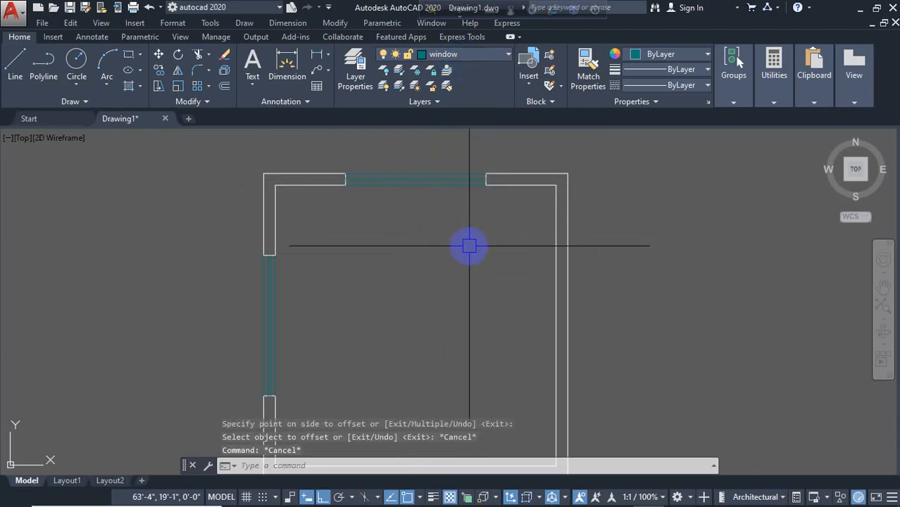
{"action": "scroll", "coordinate": [372, 200], "scroll_direction": "down", "scroll_amount": 3}
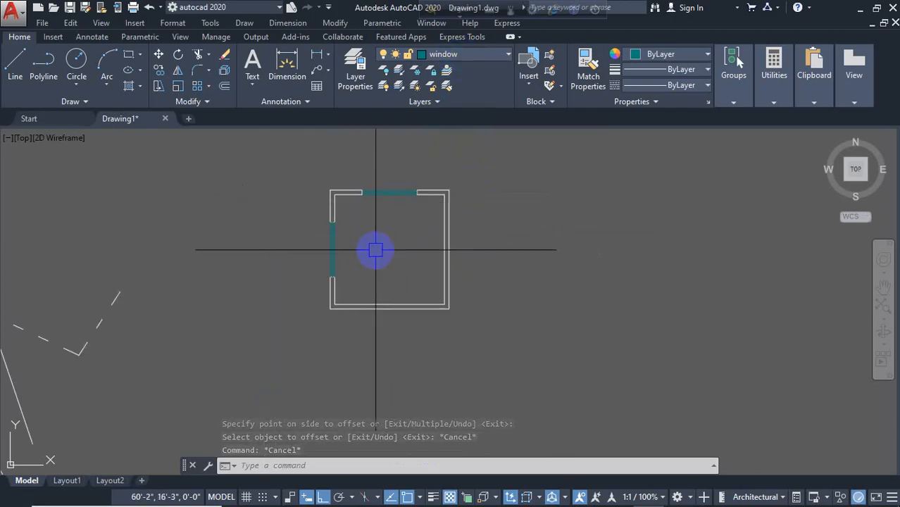
{"action": "scroll", "coordinate": [400, 217], "scroll_direction": "up", "scroll_amount": 3}
{"action": "scroll", "coordinate": [328, 219], "scroll_direction": "down", "scroll_amount": 3}
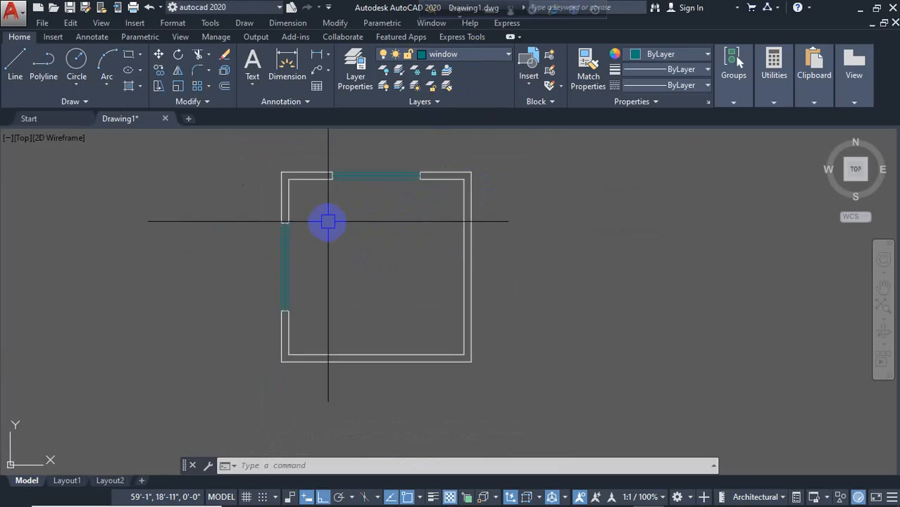
{"action": "middle_click_drag", "start_coordinate": [486, 247], "coordinate": [402, 237]}
{"action": "key", "text": "Escape"}
{"action": "key", "text": "Escape"}
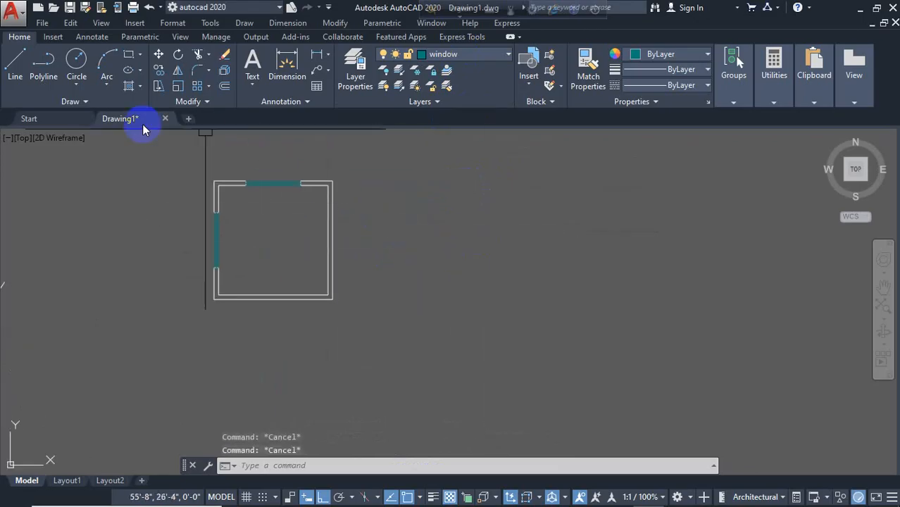
{"action": "left_click", "coordinate": [19, 69]}
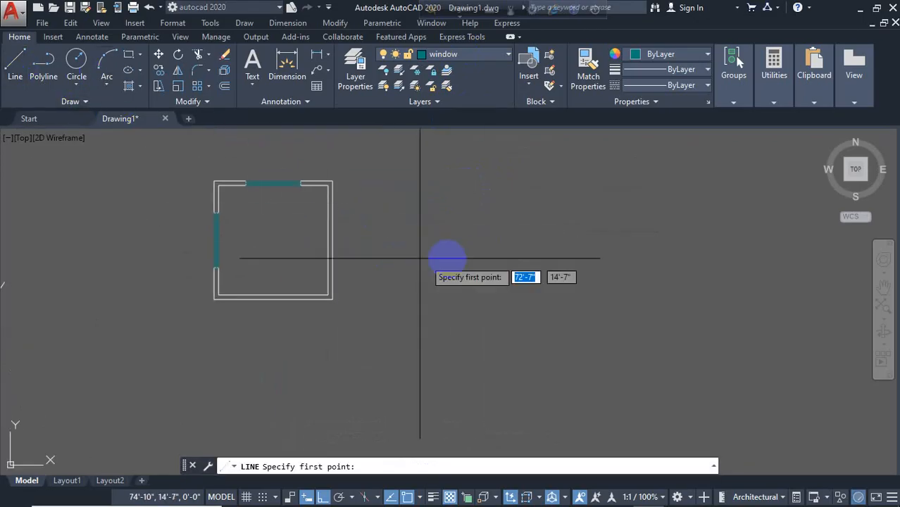
{"action": "left_click", "coordinate": [396, 183]}
{"action": "key", "text": "Escape"}
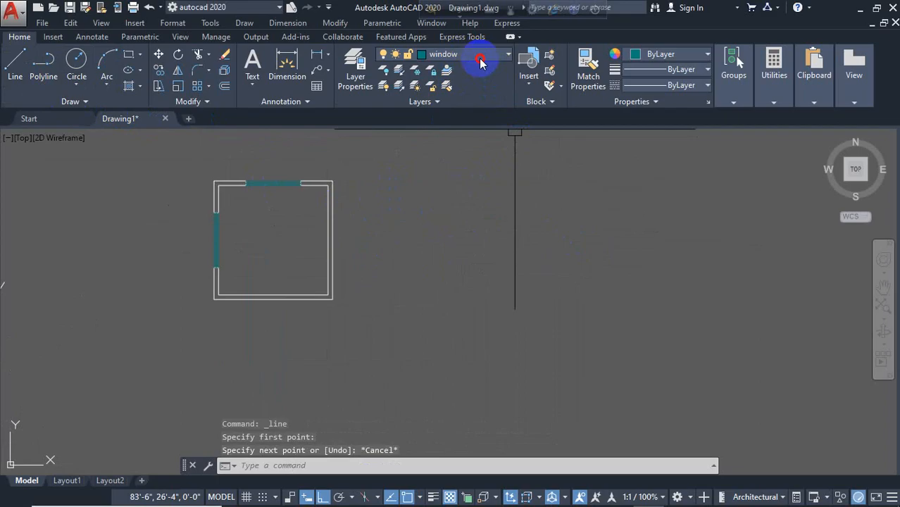
Make wall the current layer and draw a closed 10' by 10' square of lines beside the first room.
{"action": "left_click", "coordinate": [480, 62]}
{"action": "left_click", "coordinate": [481, 201]}
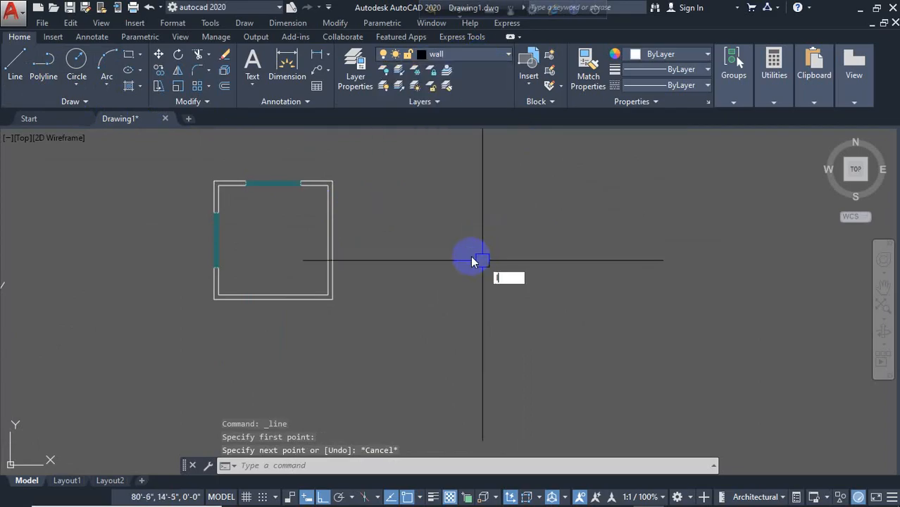
{"action": "key", "text": "Return"}
{"action": "left_click", "coordinate": [444, 220]}
{"action": "type", "text": "1"}
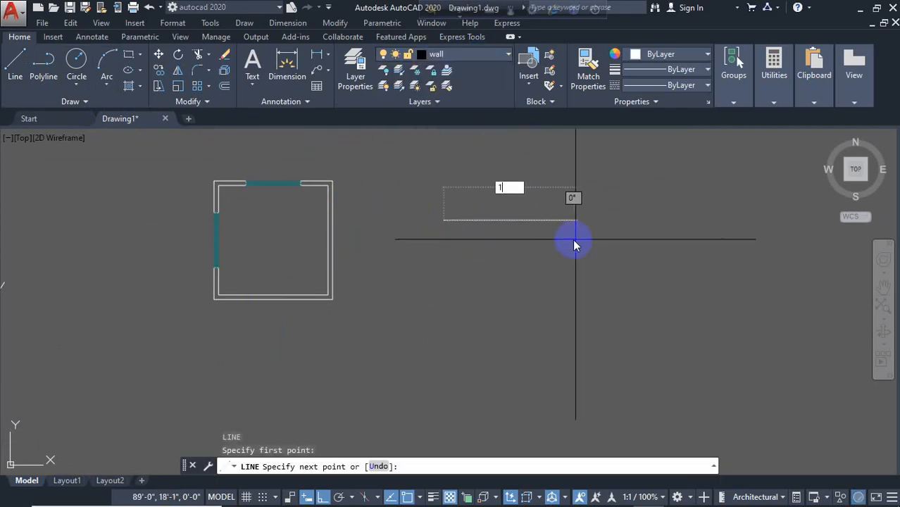
{"action": "type", "text": "0'"}
{"action": "key", "text": "Return"}
{"action": "type", "text": "10"}
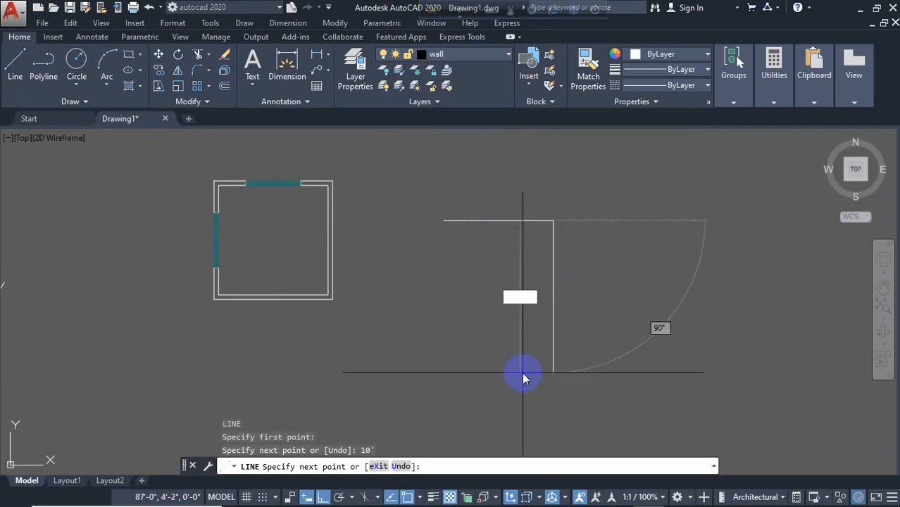
{"action": "type", "text": "'"}
{"action": "key", "text": "Return"}
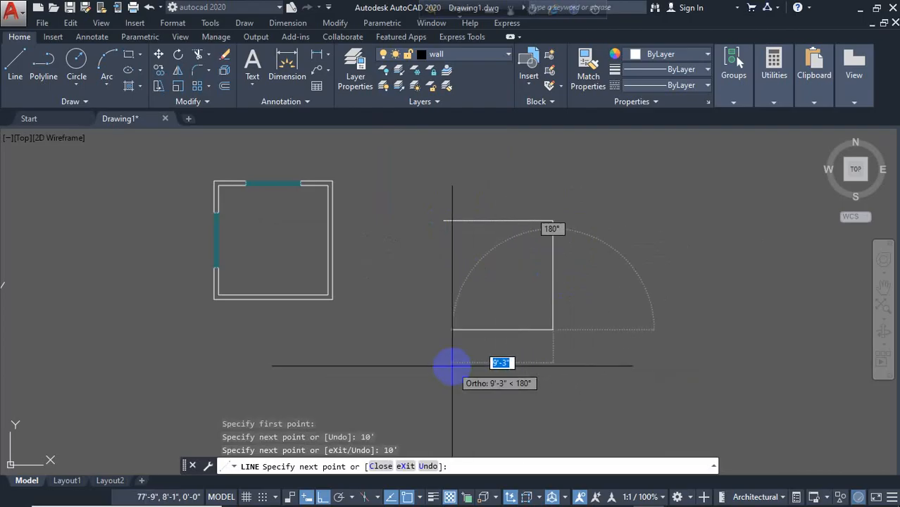
{"action": "type", "text": "10'"}
{"action": "key", "text": "Return"}
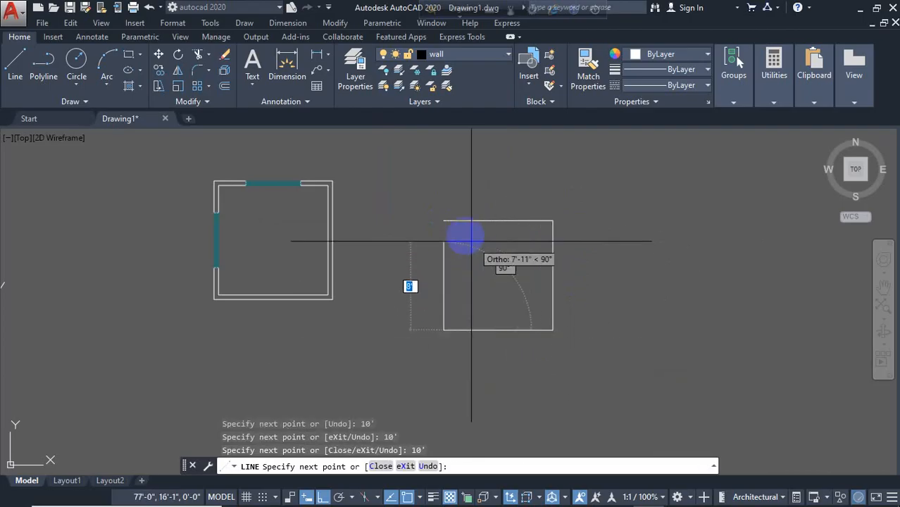
{"action": "left_click", "coordinate": [444, 221]}
{"action": "key", "text": "Escape"}
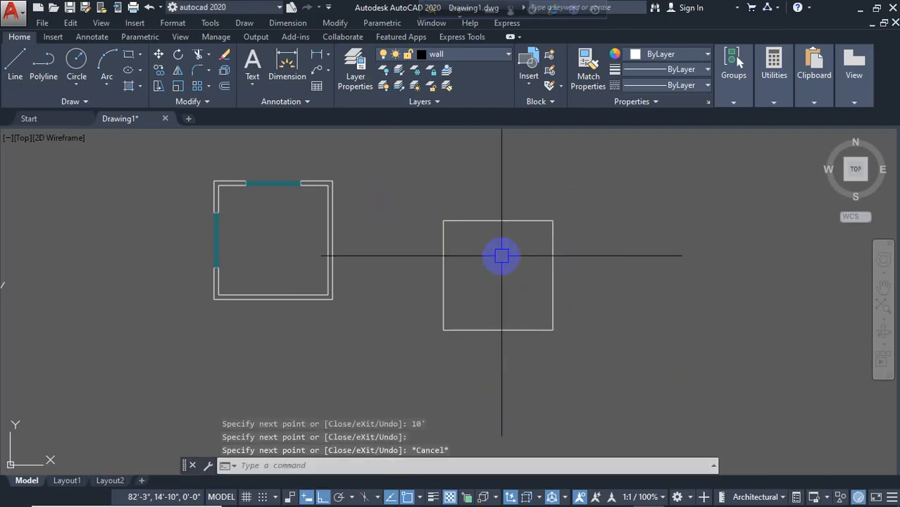
Offset all four sides of the new square outward by 5" for the wall thickness.
{"action": "type", "text": "o"}
{"action": "key", "text": "Return"}
{"action": "type", "text": "5"}
{"action": "key", "text": "Return"}
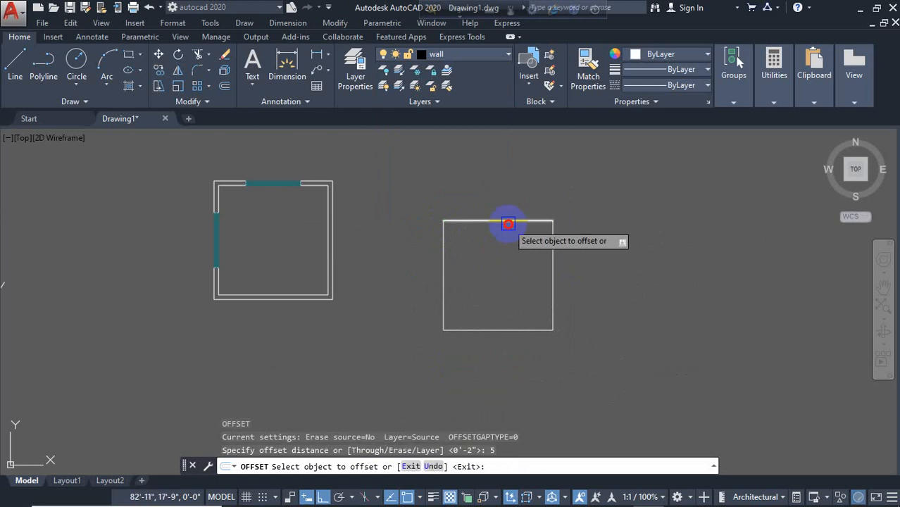
{"action": "left_click", "coordinate": [511, 221]}
{"action": "left_click", "coordinate": [548, 215]}
{"action": "left_click", "coordinate": [553, 237]}
{"action": "left_click", "coordinate": [562, 246]}
{"action": "left_click", "coordinate": [532, 329]}
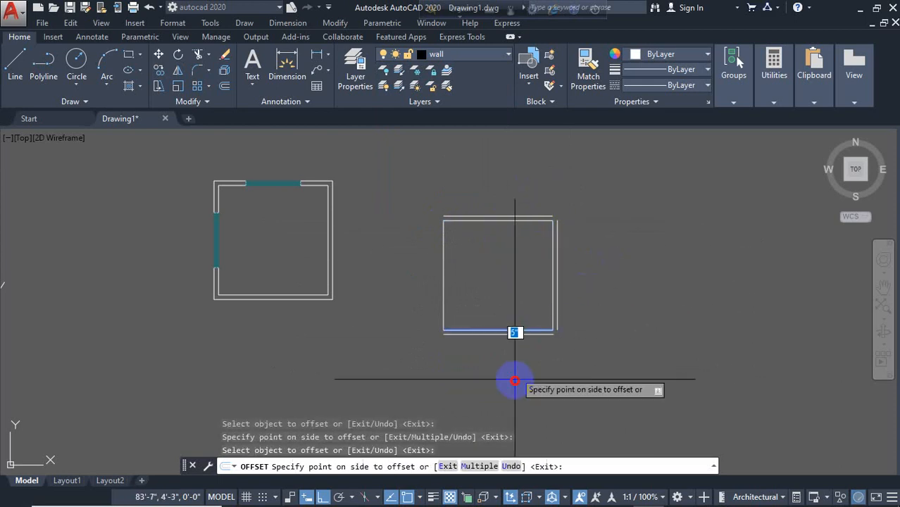
{"action": "left_click", "coordinate": [516, 377]}
{"action": "left_click", "coordinate": [443, 303]}
{"action": "left_click", "coordinate": [395, 308]}
{"action": "key", "text": "Escape"}
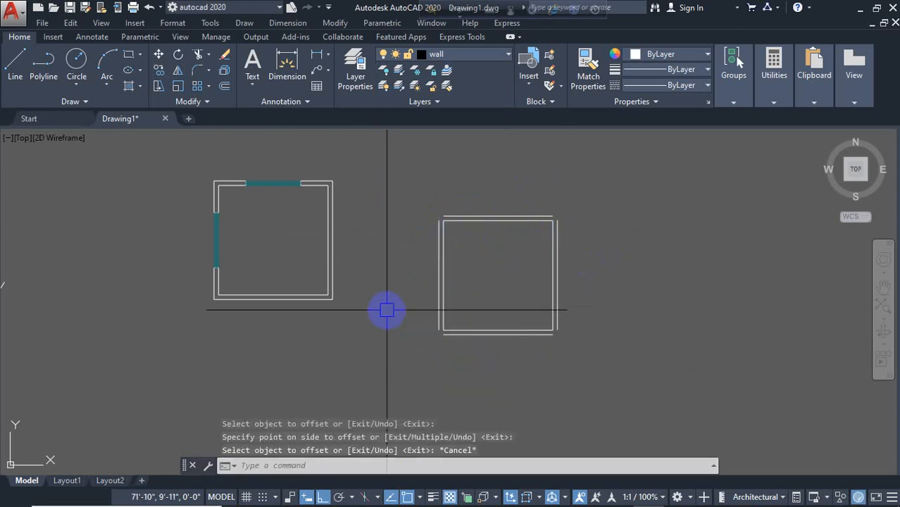
Join the four outer wall corners of the second room with zero-radius fillets.
{"action": "key", "text": "Return"}
{"action": "scroll", "coordinate": [464, 200], "scroll_direction": "up", "scroll_amount": 2}
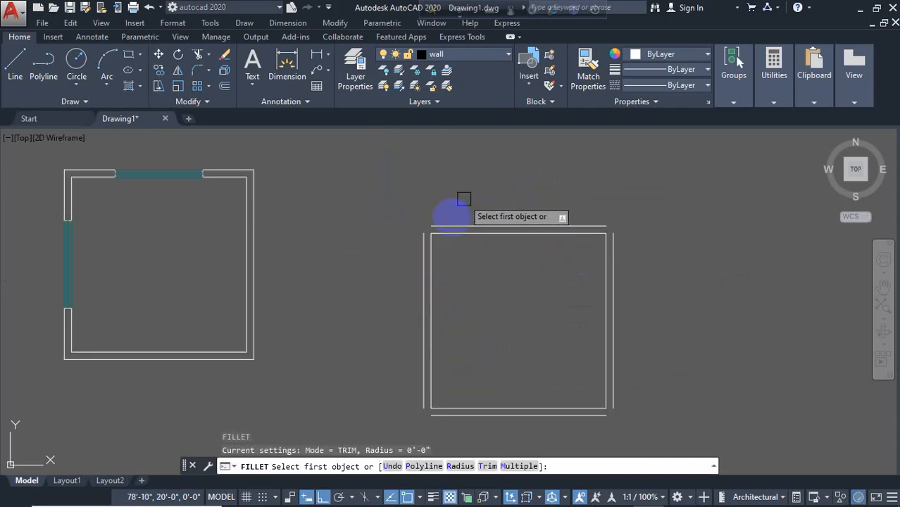
{"action": "left_click", "coordinate": [451, 226]}
{"action": "left_click", "coordinate": [424, 249]}
{"action": "key", "text": "Return"}
{"action": "left_click", "coordinate": [592, 230]}
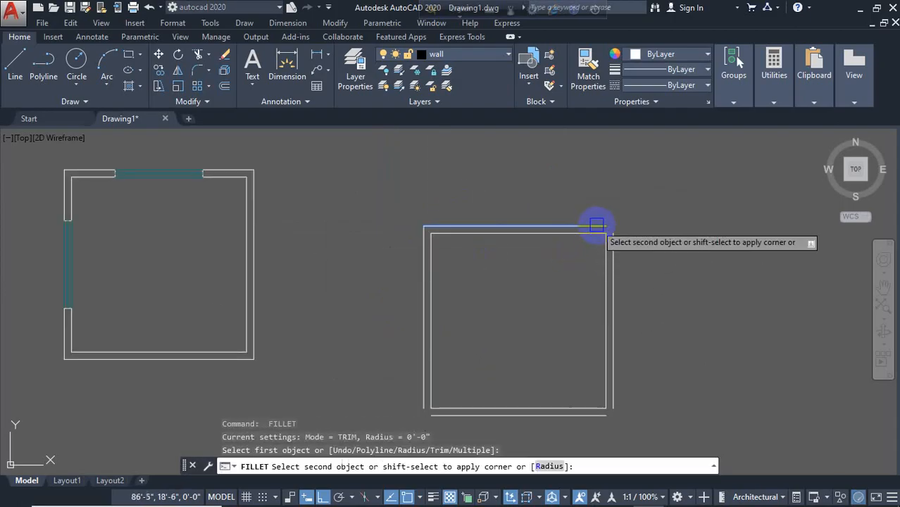
{"action": "left_click", "coordinate": [613, 310]}
{"action": "key", "text": "Return"}
{"action": "left_click", "coordinate": [614, 405]}
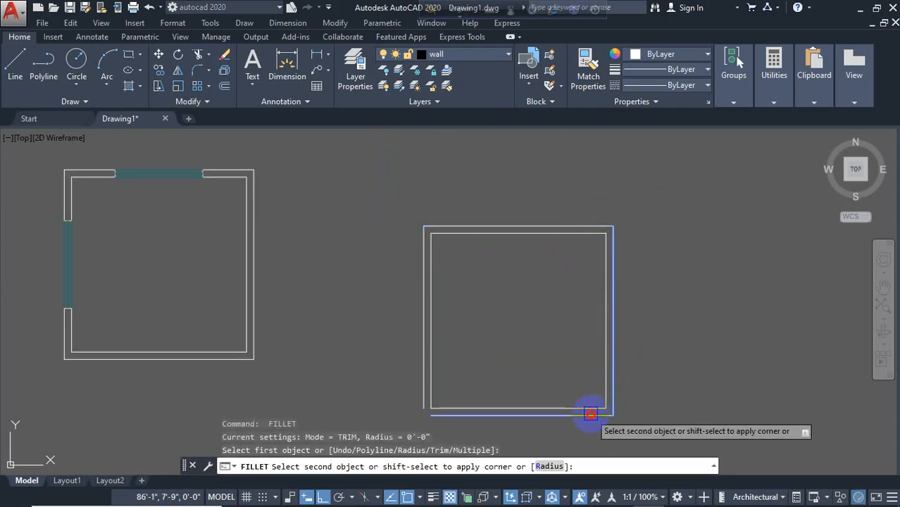
{"action": "left_click", "coordinate": [468, 415]}
{"action": "key", "text": "Return"}
{"action": "left_click", "coordinate": [426, 407]}
{"action": "key", "text": "Escape"}
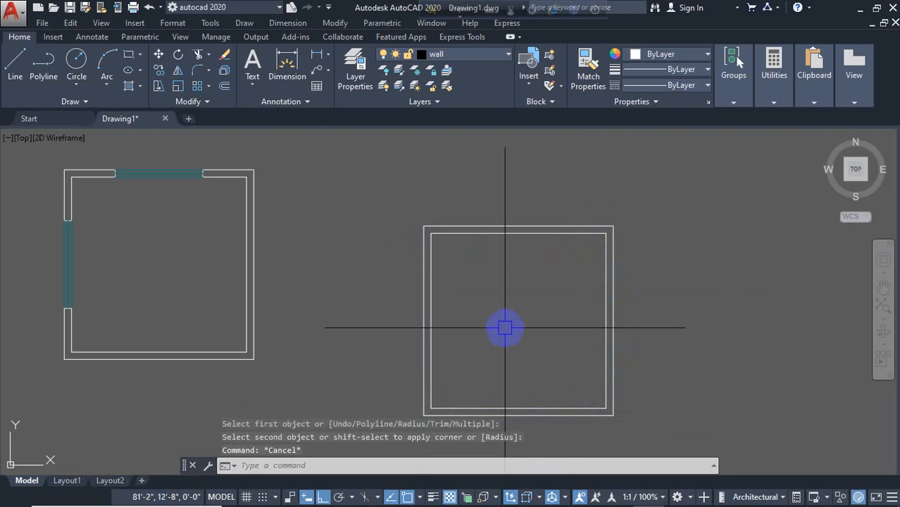
Draw centre lines outward from the midpoints of the inner upper and left walls, past the outer wall faces.
{"action": "type", "text": "l"}
{"action": "key", "text": "Return"}
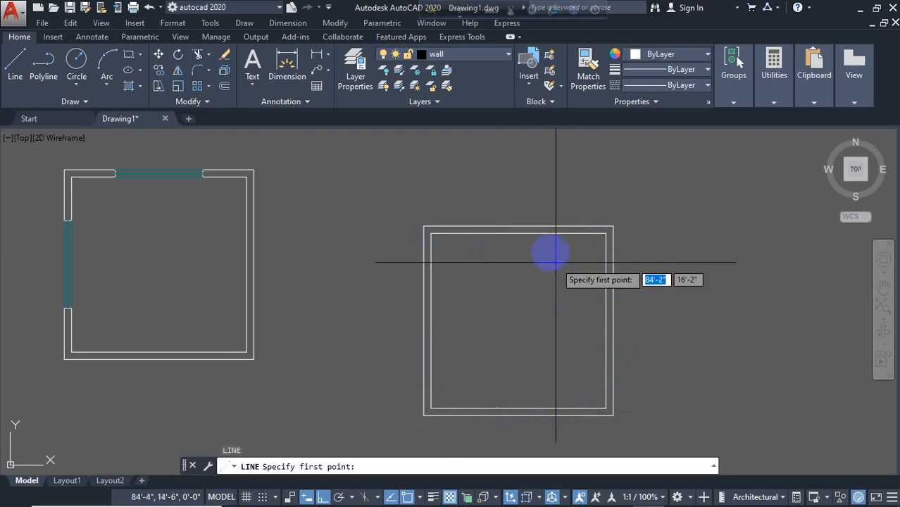
{"action": "left_click", "coordinate": [519, 233]}
{"action": "left_click", "coordinate": [529, 183]}
{"action": "key", "text": "Return"}
{"action": "key", "text": "Return"}
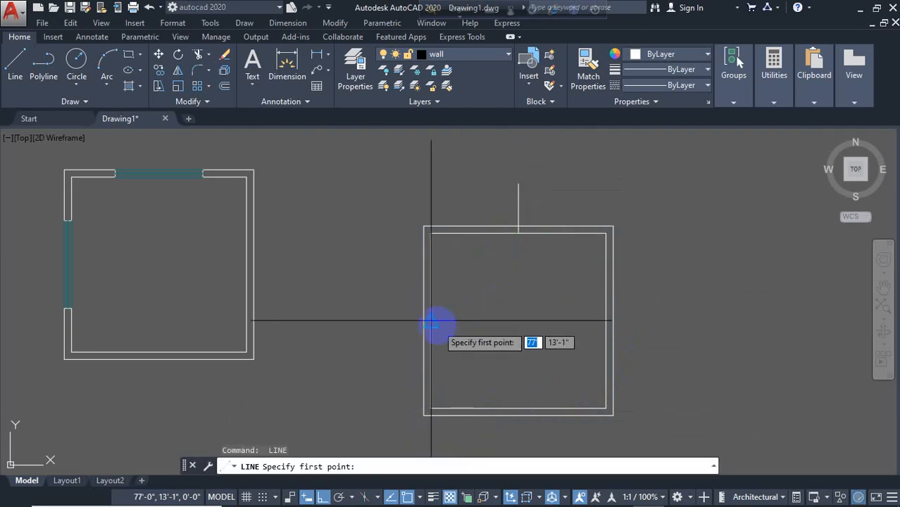
{"action": "left_click", "coordinate": [430, 320]}
{"action": "left_click", "coordinate": [400, 328]}
{"action": "key", "text": "Return"}
{"action": "key", "text": "Return"}
{"action": "key", "text": "Escape"}
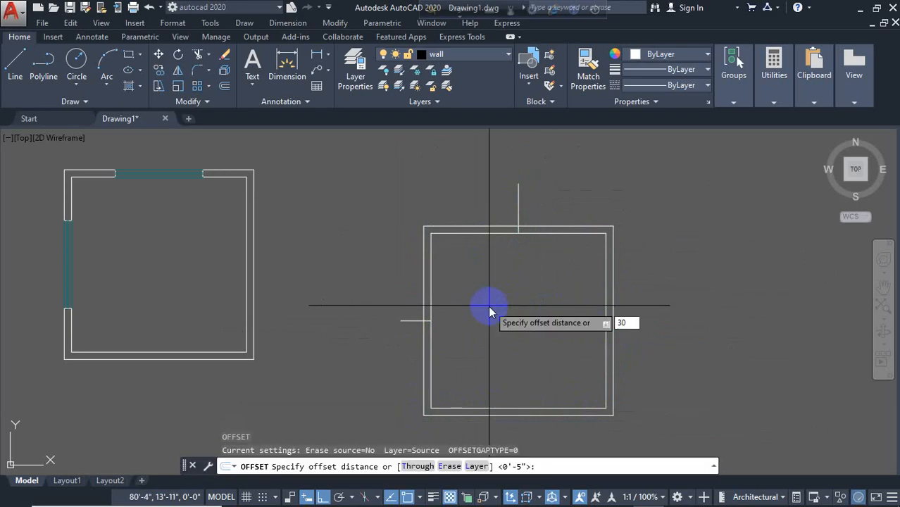
Offset the upper wall's centre line by 30" to both sides.
{"action": "key", "text": "Return"}
{"action": "left_click", "coordinate": [520, 189]}
{"action": "left_click", "coordinate": [544, 190]}
{"action": "left_click", "coordinate": [519, 201]}
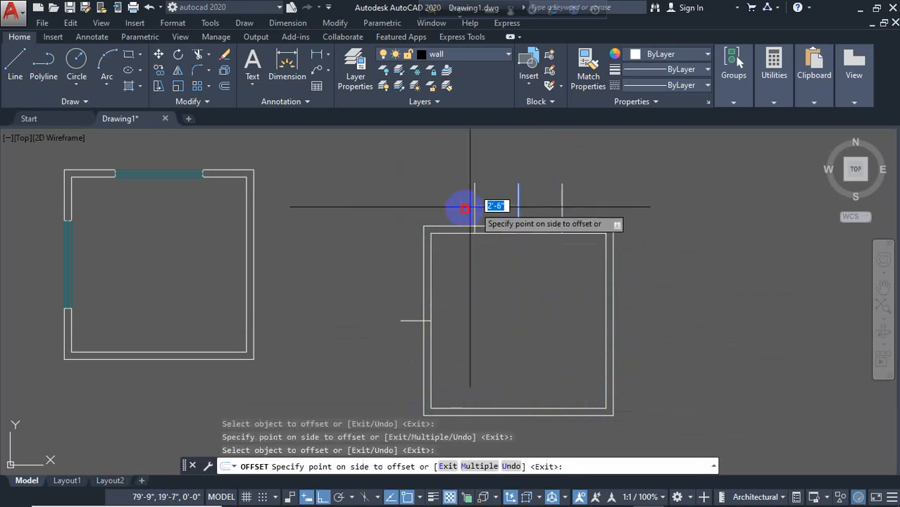
{"action": "left_click", "coordinate": [458, 204]}
Offset the left wall's centre line by 30" above and below.
{"action": "left_click", "coordinate": [411, 319]}
{"action": "left_click", "coordinate": [411, 314]}
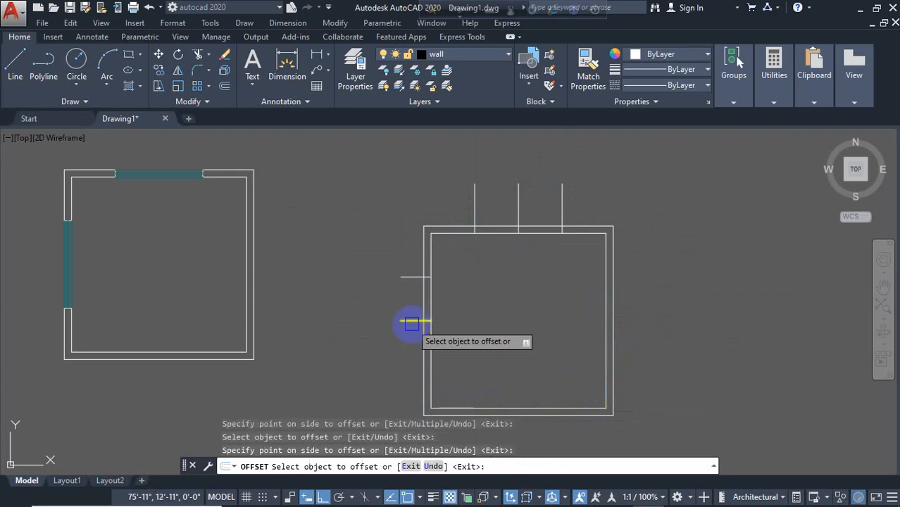
{"action": "left_click", "coordinate": [412, 323]}
{"action": "left_click", "coordinate": [405, 365]}
{"action": "key", "text": "Escape"}
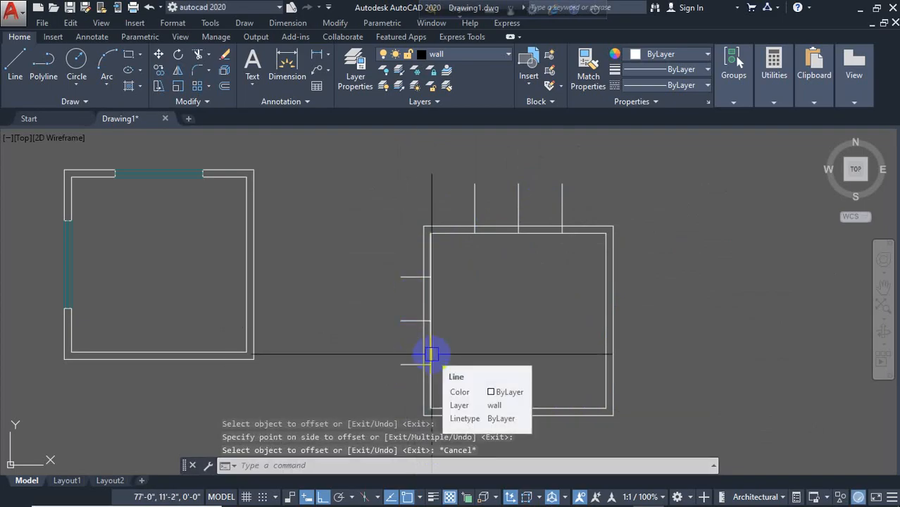
{"action": "key", "text": "Escape"}
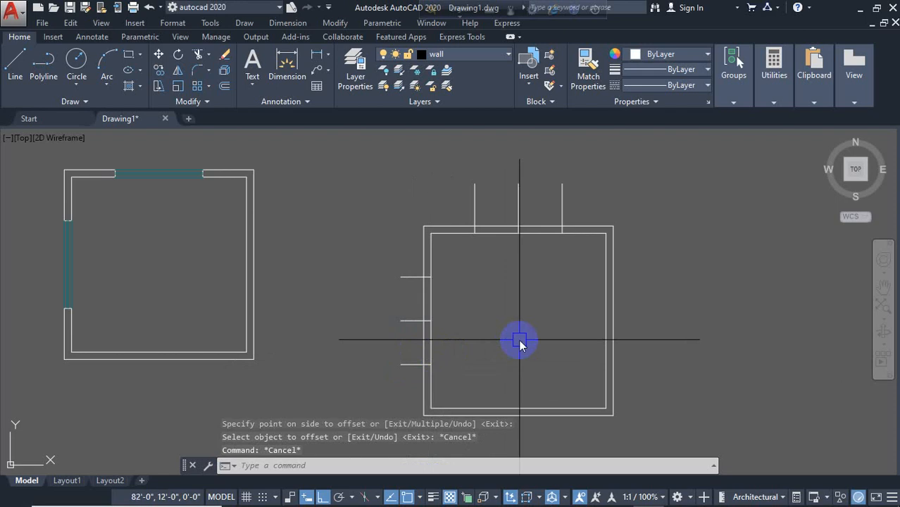
Trim the parts of the centre and offset lines that project beyond the outer upper and left wall faces.
{"action": "type", "text": "tr"}
{"action": "key", "text": "Return"}
{"action": "key", "text": "Return"}
{"action": "left_click", "coordinate": [611, 176]}
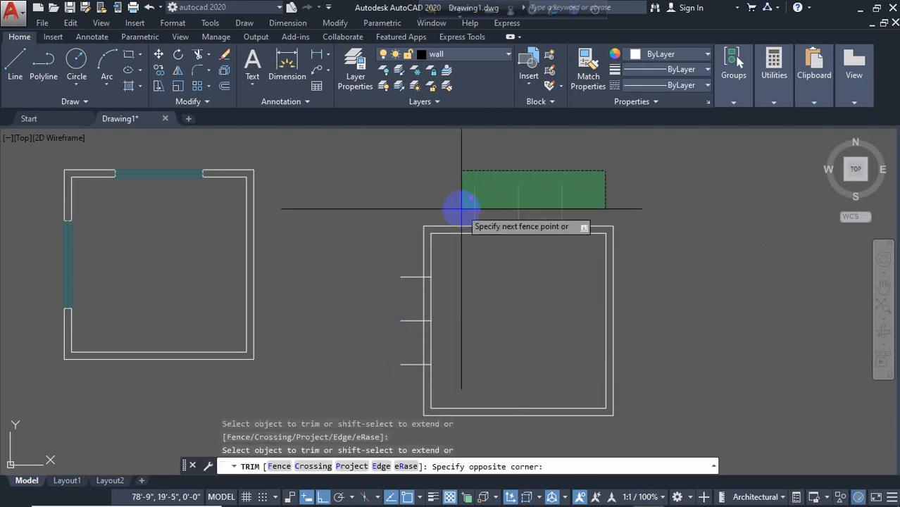
{"action": "left_click", "coordinate": [451, 208]}
{"action": "left_click", "coordinate": [401, 240]}
{"action": "left_click", "coordinate": [374, 367]}
Trim the wall lines between the offset lines to open the left and upper window openings.
{"action": "left_click", "coordinate": [457, 298]}
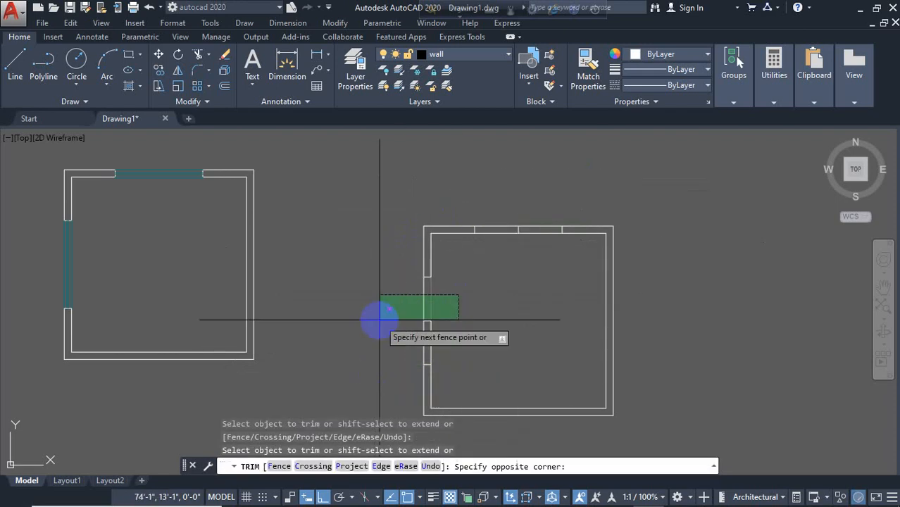
{"action": "left_click", "coordinate": [382, 315]}
{"action": "left_click", "coordinate": [454, 308]}
{"action": "left_click", "coordinate": [391, 334]}
{"action": "left_click", "coordinate": [546, 193]}
{"action": "left_click", "coordinate": [486, 269]}
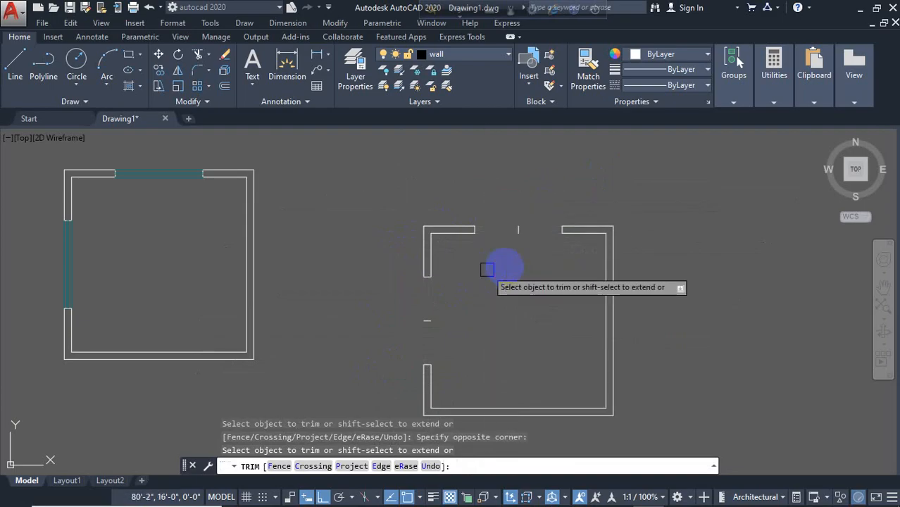
{"action": "key", "text": "Escape"}
Erase the leftover centre line segments in the upper and left openings.
{"action": "left_click", "coordinate": [536, 183]}
{"action": "left_click", "coordinate": [519, 224]}
{"action": "left_click", "coordinate": [485, 296]}
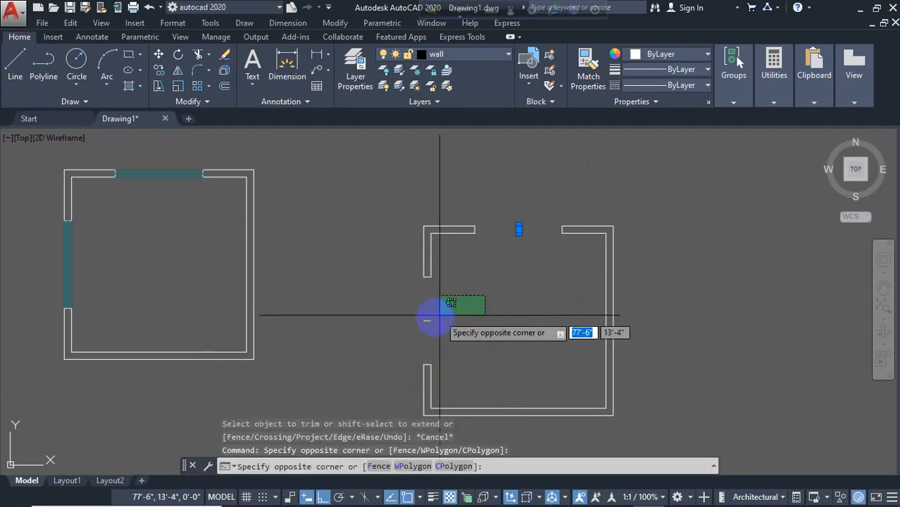
{"action": "left_click", "coordinate": [406, 332]}
{"action": "left_click", "coordinate": [495, 308]}
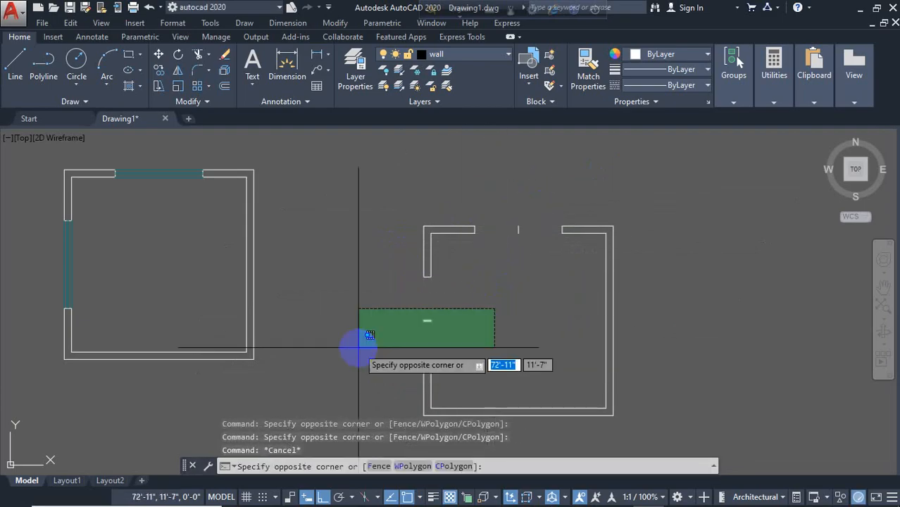
{"action": "left_click", "coordinate": [358, 347]}
{"action": "left_click", "coordinate": [510, 260]}
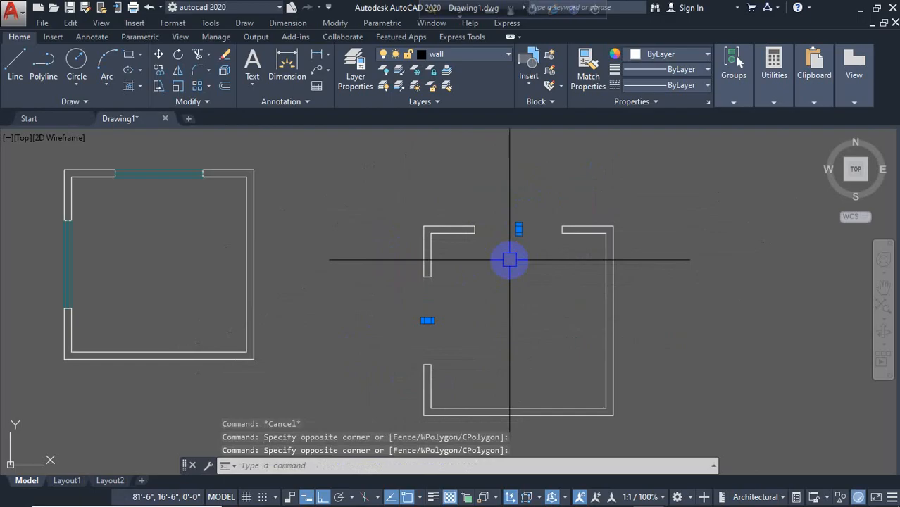
{"action": "key", "text": "Escape"}
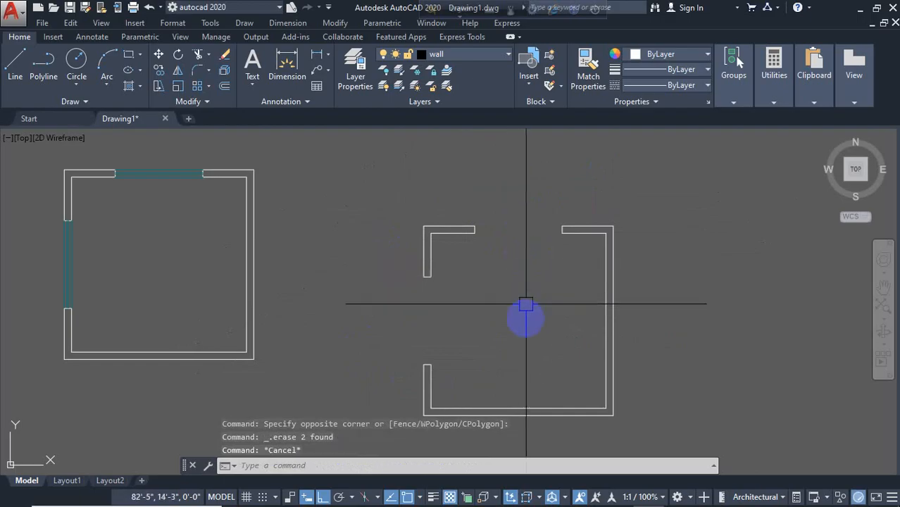
Make window the current layer and draw a line across the upper opening along the inner wall face.
{"action": "mouse_move", "coordinate": [526, 304]}
{"action": "middle_mouse_down"}
{"action": "mouse_move", "coordinate": [504, 265]}
{"action": "mouse_move", "coordinate": [495, 272]}
{"action": "middle_mouse_up"}
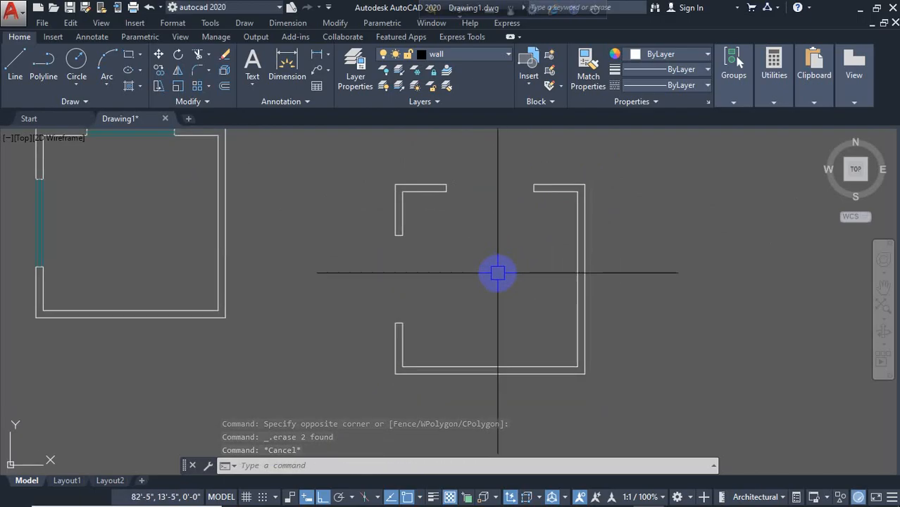
{"action": "left_click", "coordinate": [472, 56]}
{"action": "left_click", "coordinate": [465, 213]}
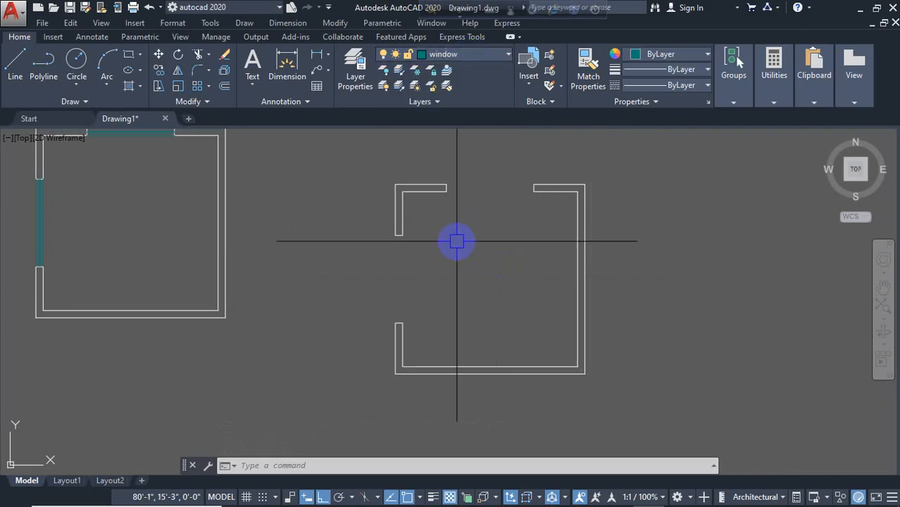
{"action": "scroll", "coordinate": [455, 211], "scroll_direction": "up", "scroll_amount": 4}
{"action": "type", "text": "l"}
{"action": "key", "text": "Return"}
{"action": "left_click", "coordinate": [436, 182]}
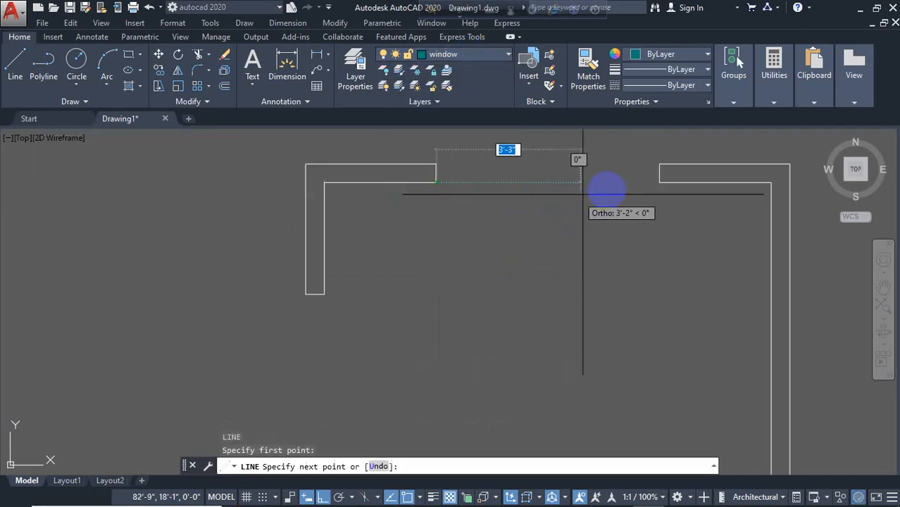
{"action": "left_click", "coordinate": [651, 183]}
{"action": "key", "text": "Return"}
Draw a line across the left opening along the inner wall face.
{"action": "scroll", "coordinate": [513, 217], "scroll_direction": "down", "scroll_amount": 4}
{"action": "scroll", "coordinate": [473, 228], "scroll_direction": "up", "scroll_amount": 2}
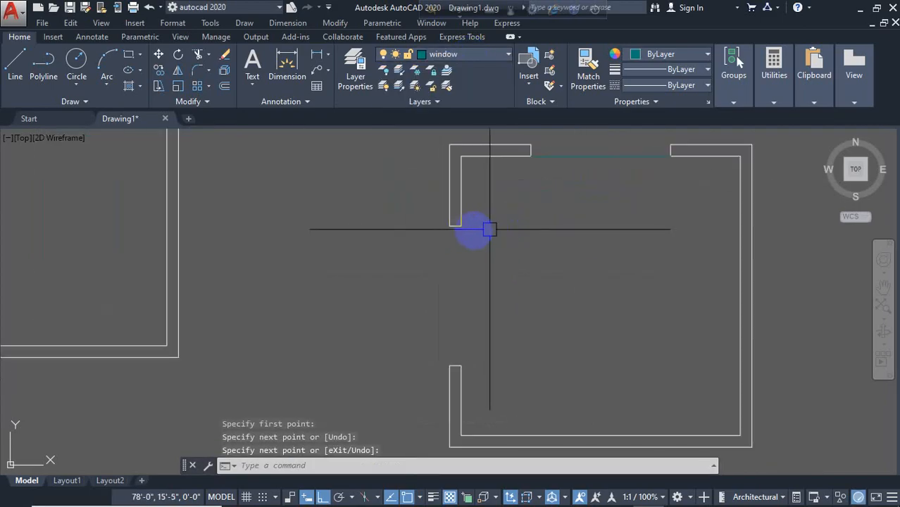
{"action": "type", "text": "l"}
{"action": "key", "text": "Return"}
{"action": "left_click", "coordinate": [462, 225]}
{"action": "left_click", "coordinate": [462, 365]}
{"action": "key", "text": "Escape"}
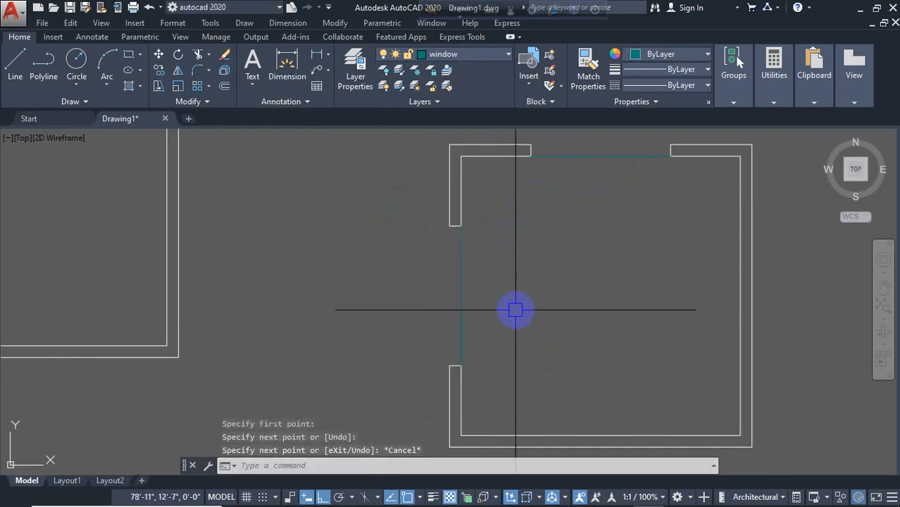
Offset both window lines by 5" outward to the outer wall face.
{"action": "type", "text": "o"}
{"action": "key", "text": "Return"}
{"action": "type", "text": "5"}
{"action": "key", "text": "Return"}
{"action": "left_click", "coordinate": [461, 312]}
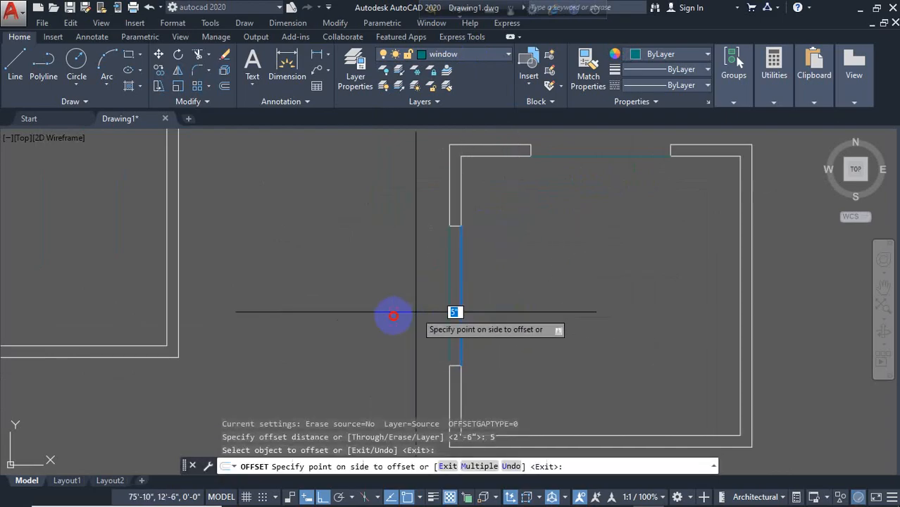
{"action": "left_click", "coordinate": [394, 316]}
{"action": "left_click", "coordinate": [647, 160]}
{"action": "middle_click_drag", "start_coordinate": [553, 207], "coordinate": [559, 289]}
{"action": "left_click", "coordinate": [613, 213]}
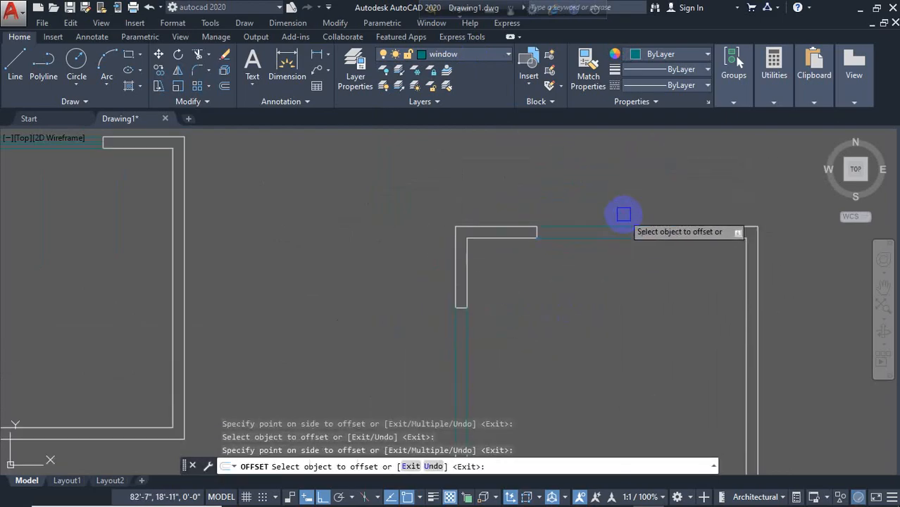
Offset the second room's upper window edge lines by 2" into the wall thickness.
{"action": "key", "text": "Escape"}
{"action": "key", "text": "Return"}
{"action": "type", "text": "2"}
{"action": "key", "text": "Return"}
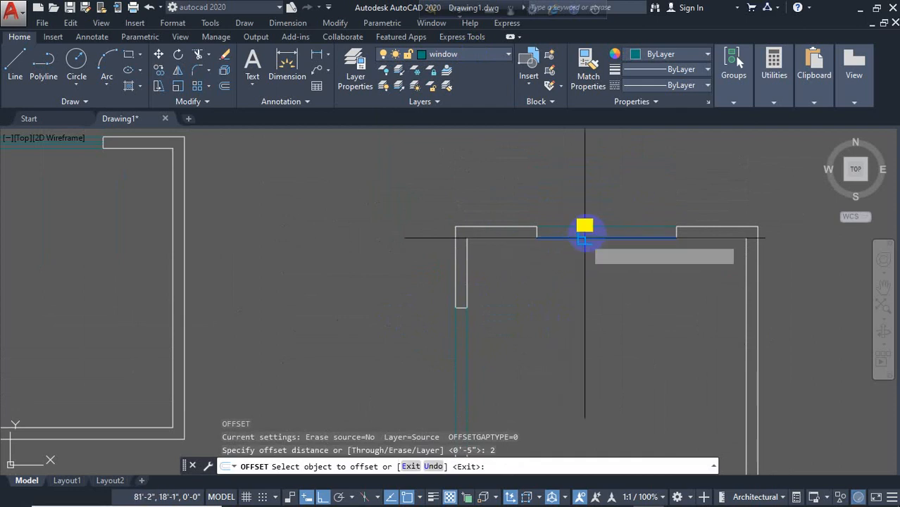
{"action": "left_click", "coordinate": [583, 228]}
{"action": "left_click", "coordinate": [620, 215]}
{"action": "left_click", "coordinate": [619, 220]}
{"action": "left_click", "coordinate": [608, 267]}
Offset the second room's left window edge lines by 2" into the wall thickness.
{"action": "middle_click_drag", "start_coordinate": [587, 293], "coordinate": [584, 229]}
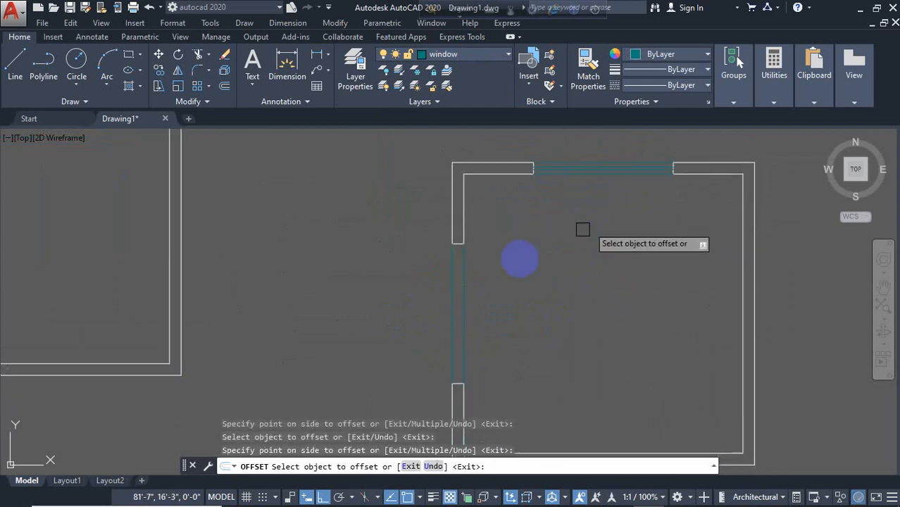
{"action": "left_click", "coordinate": [459, 308]}
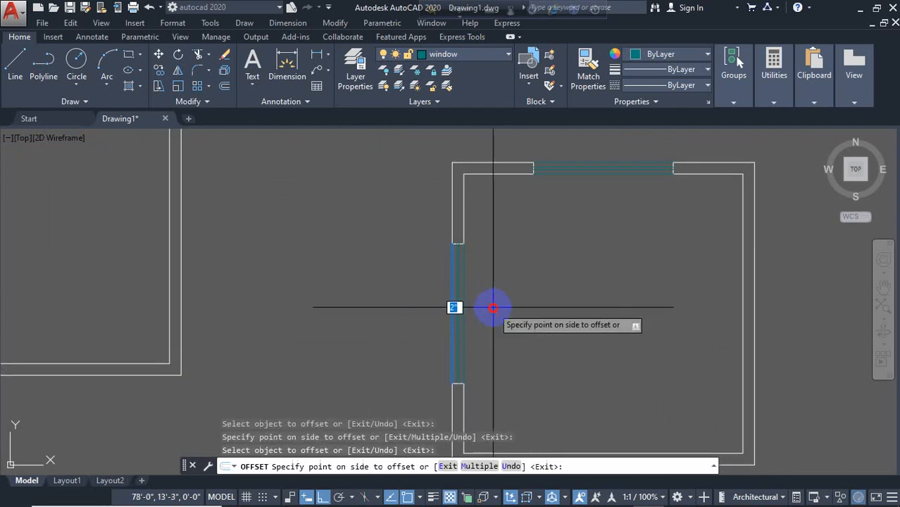
{"action": "left_click", "coordinate": [494, 303]}
{"action": "key", "text": "Escape"}
{"action": "scroll", "coordinate": [531, 283], "scroll_direction": "down", "scroll_amount": 3}
{"action": "middle_click_drag", "start_coordinate": [549, 312], "coordinate": [529, 296]}
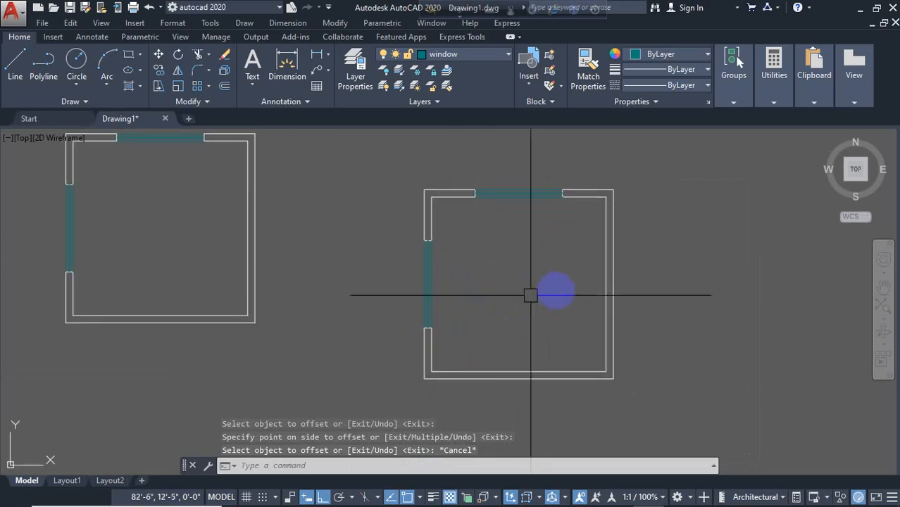
{"action": "left_click", "coordinate": [743, 496]}
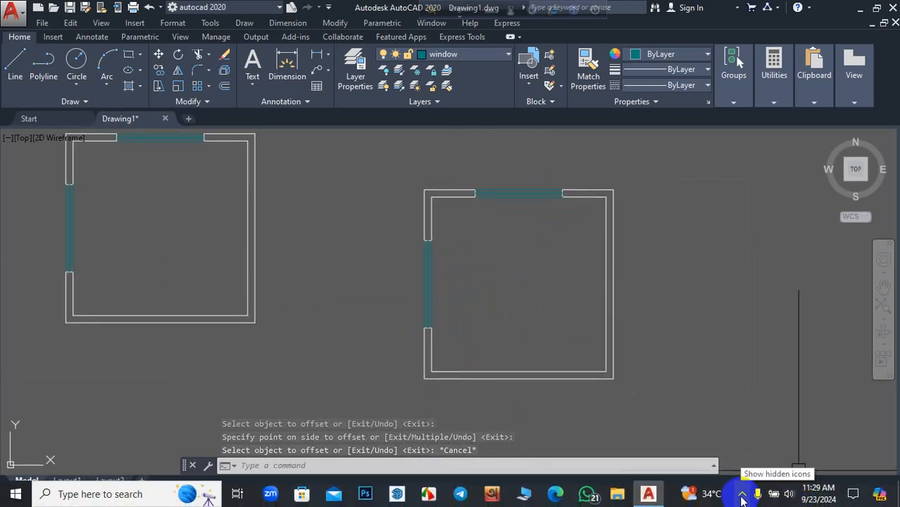